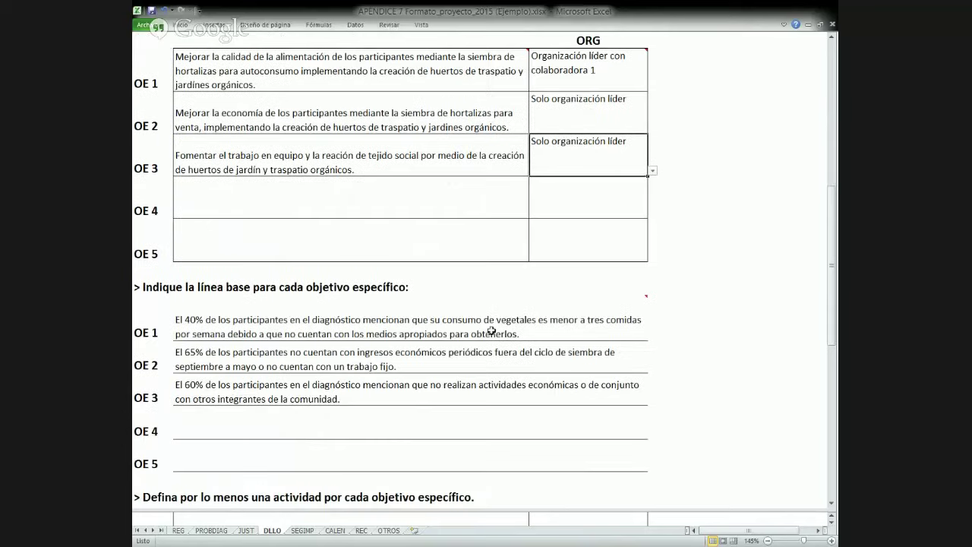
Examine the baseline section's guidance note and the baseline statements for OE 1, OE 2 and OE 3
{"action": "scroll", "coordinate": [492, 331], "scroll_direction": "down", "scroll_amount": 10}
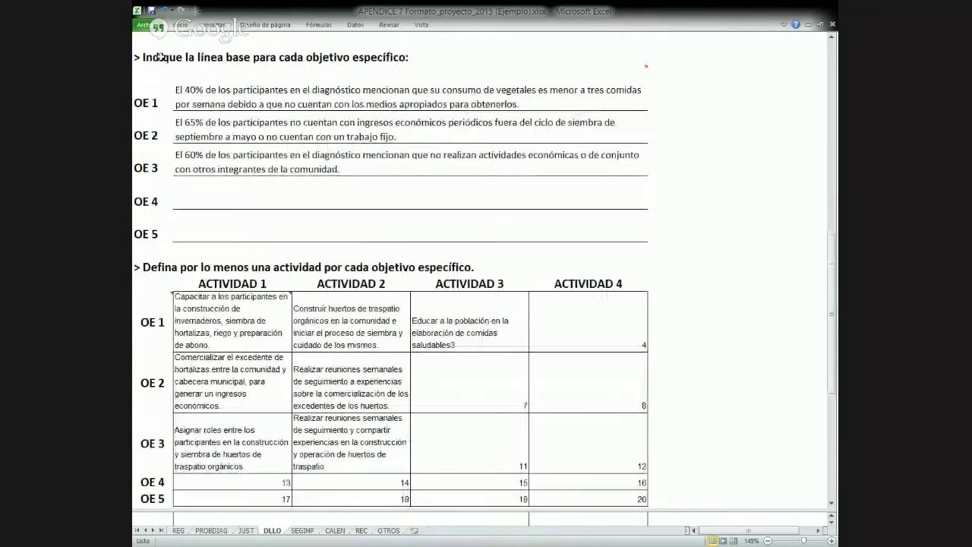
{"action": "left_click", "coordinate": [160, 57]}
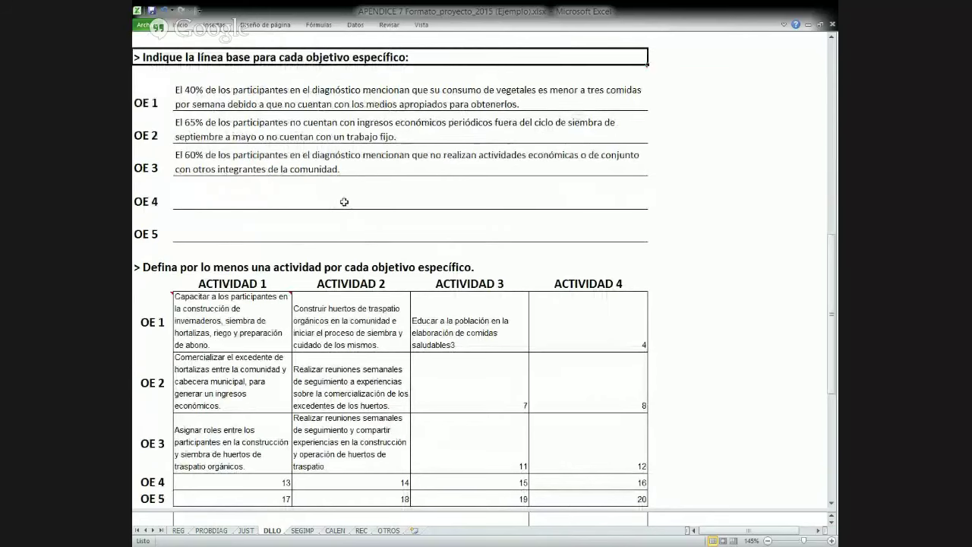
{"action": "scroll", "coordinate": [322, 194], "scroll_direction": "up", "scroll_amount": 5}
{"action": "mouse_move", "coordinate": [401, 224]}
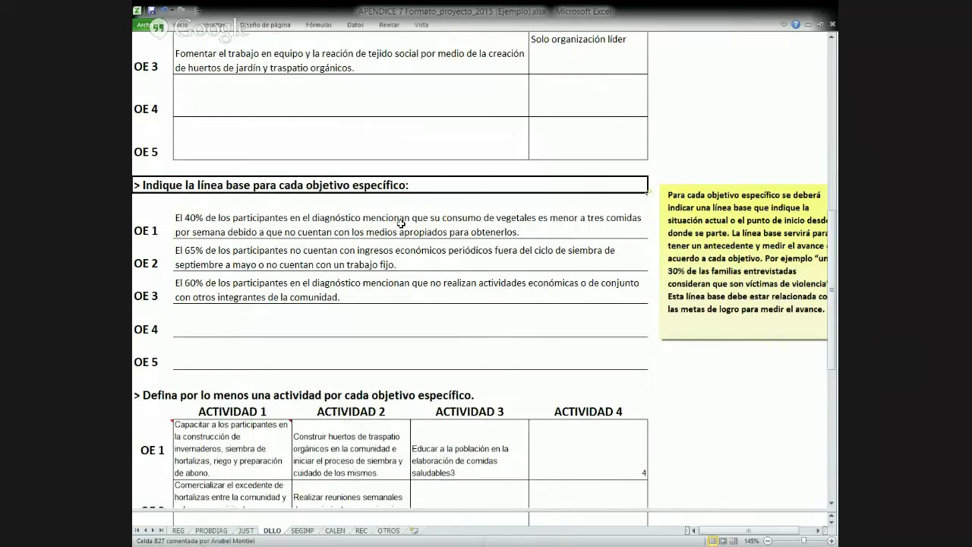
{"action": "scroll", "coordinate": [400, 223], "scroll_direction": "up", "scroll_amount": 2}
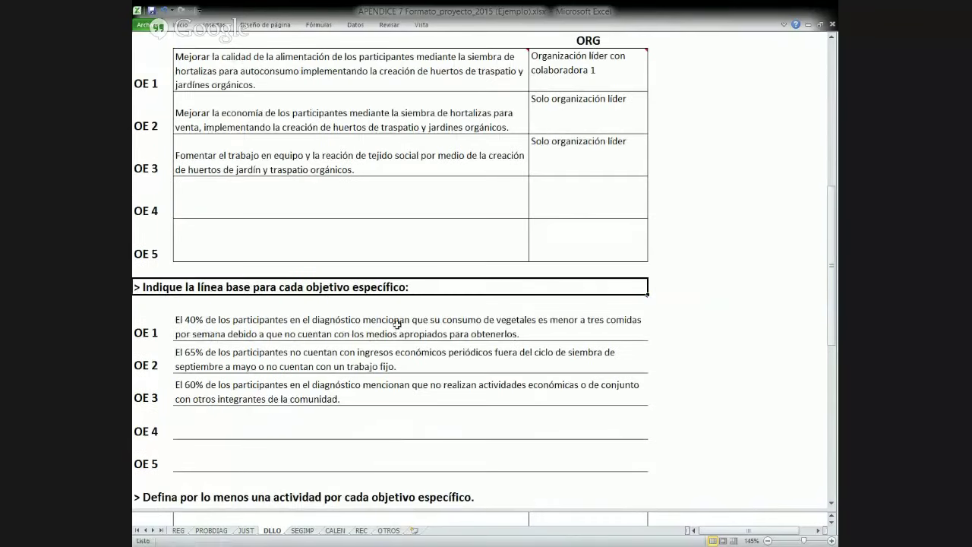
{"action": "left_click", "coordinate": [396, 327]}
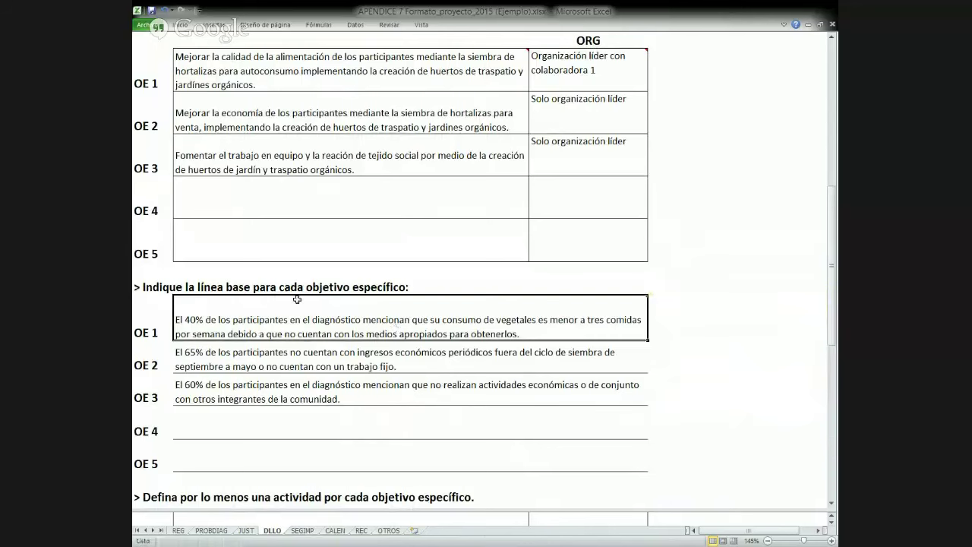
{"action": "left_click", "coordinate": [298, 347]}
{"action": "left_click", "coordinate": [317, 386]}
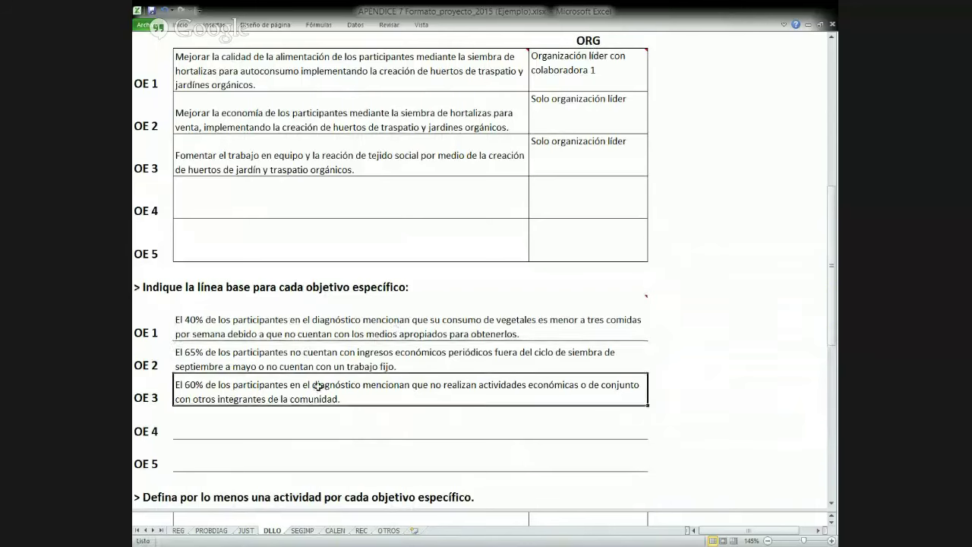
{"action": "mouse_move", "coordinate": [301, 70]}
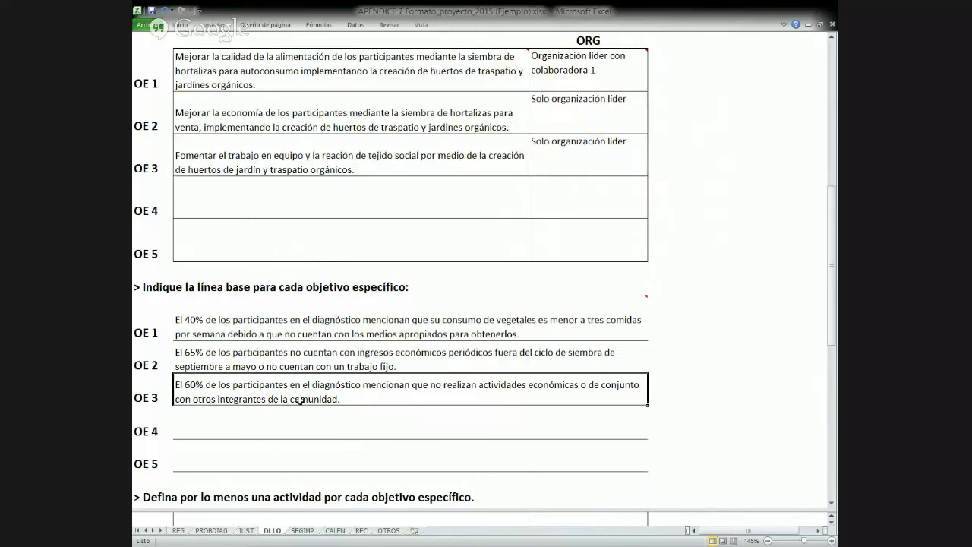
{"action": "left_click", "coordinate": [306, 367]}
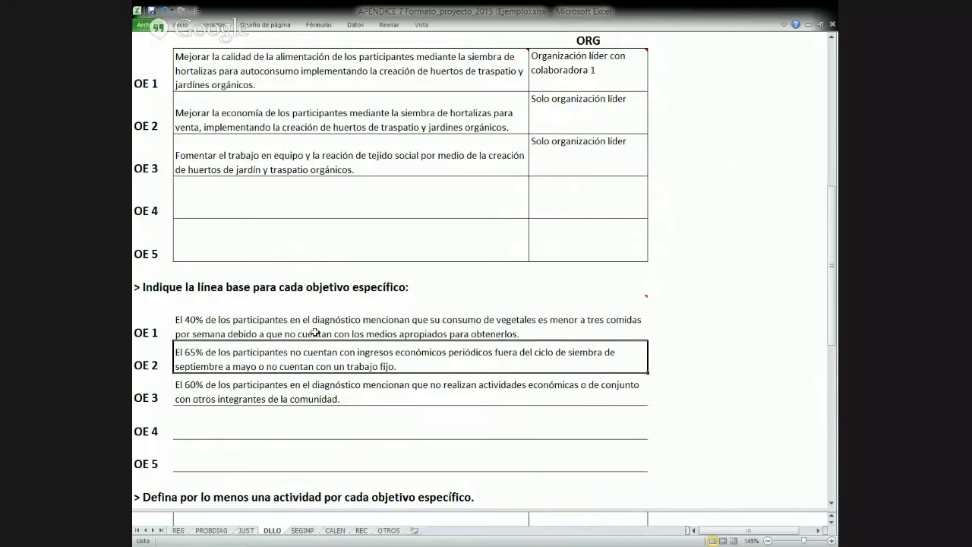
{"action": "left_click", "coordinate": [315, 334]}
{"action": "left_click", "coordinate": [324, 360]}
{"action": "left_click", "coordinate": [331, 385]}
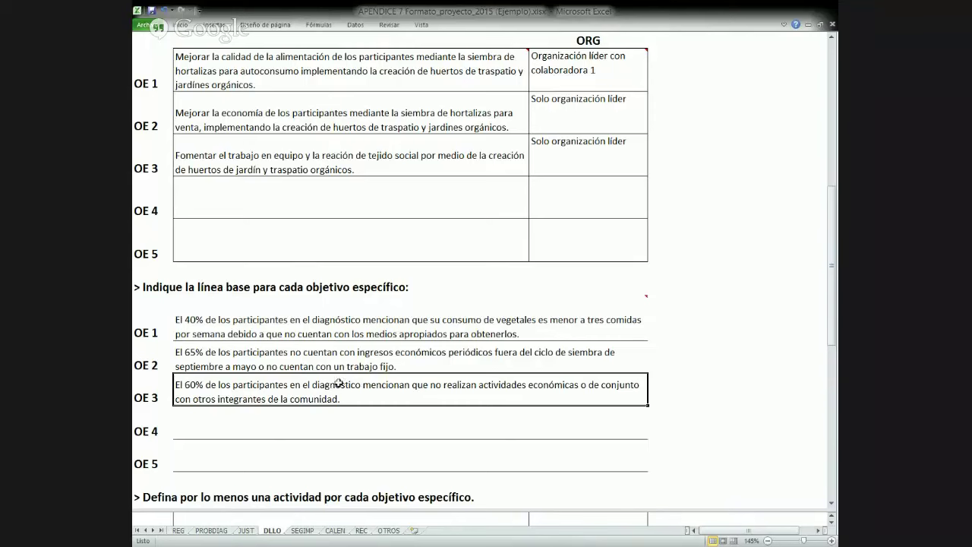
Examine the heading of the activities section and the guidance note on Actividad 1 of OE 1
{"action": "scroll", "coordinate": [349, 381], "scroll_direction": "down", "scroll_amount": 3}
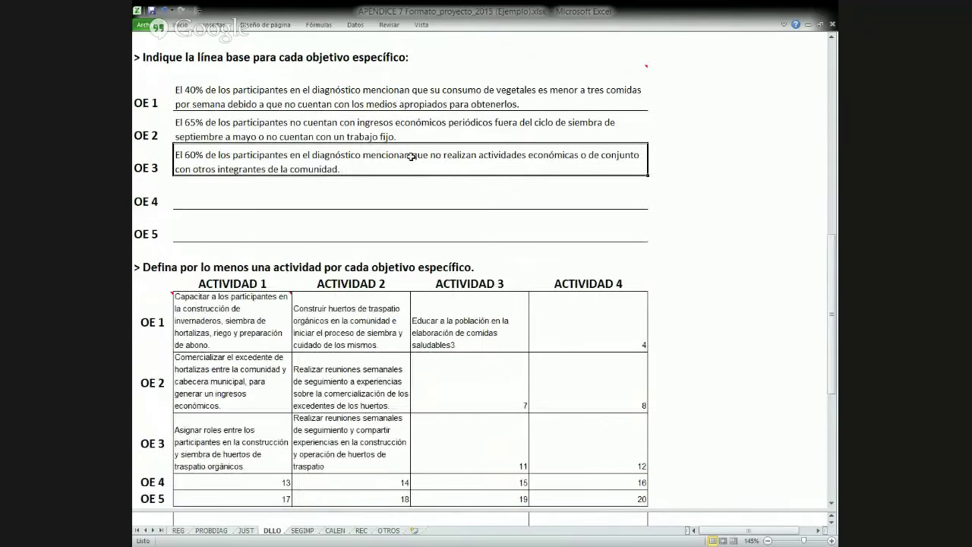
{"action": "scroll", "coordinate": [410, 156], "scroll_direction": "down", "scroll_amount": 1}
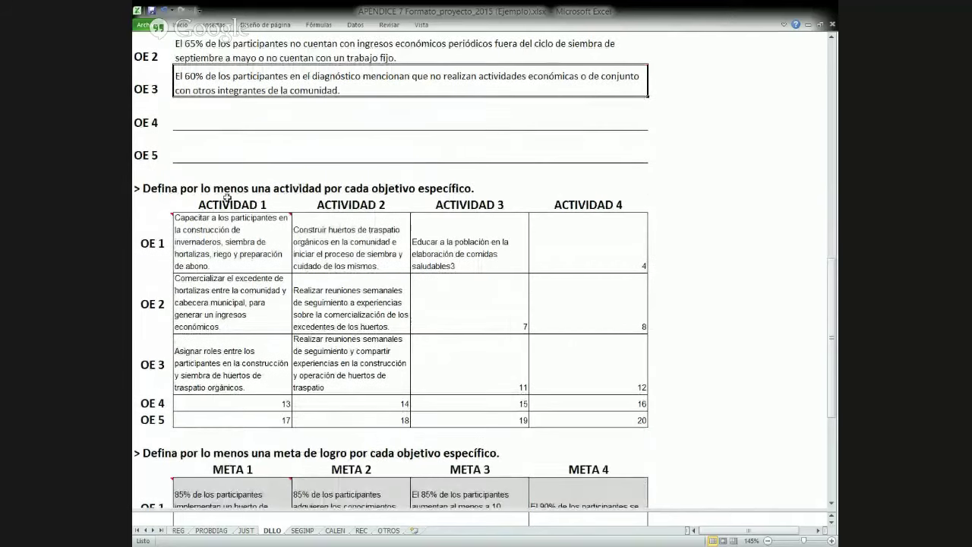
{"action": "left_click", "coordinate": [197, 190]}
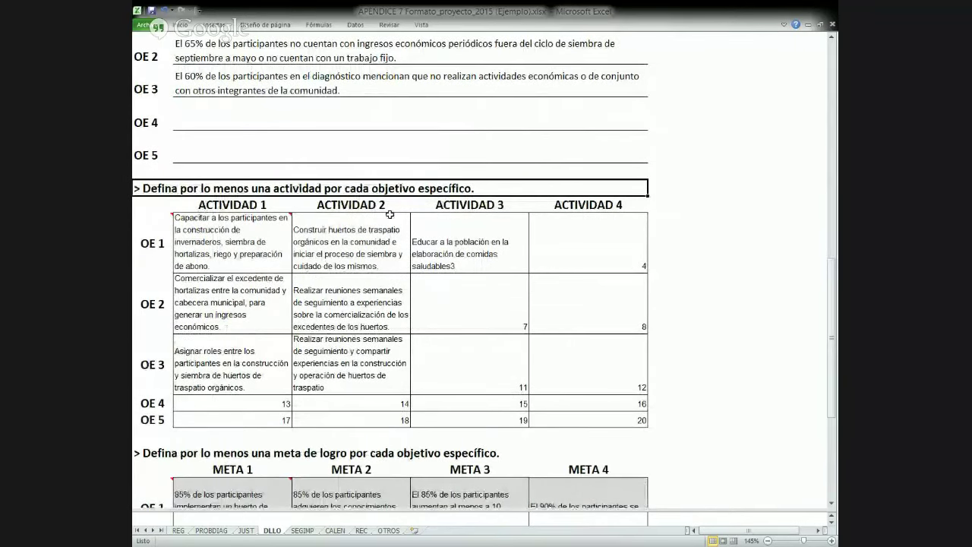
{"action": "mouse_move", "coordinate": [145, 259]}
{"action": "mouse_move", "coordinate": [232, 228]}
{"action": "mouse_move", "coordinate": [209, 248]}
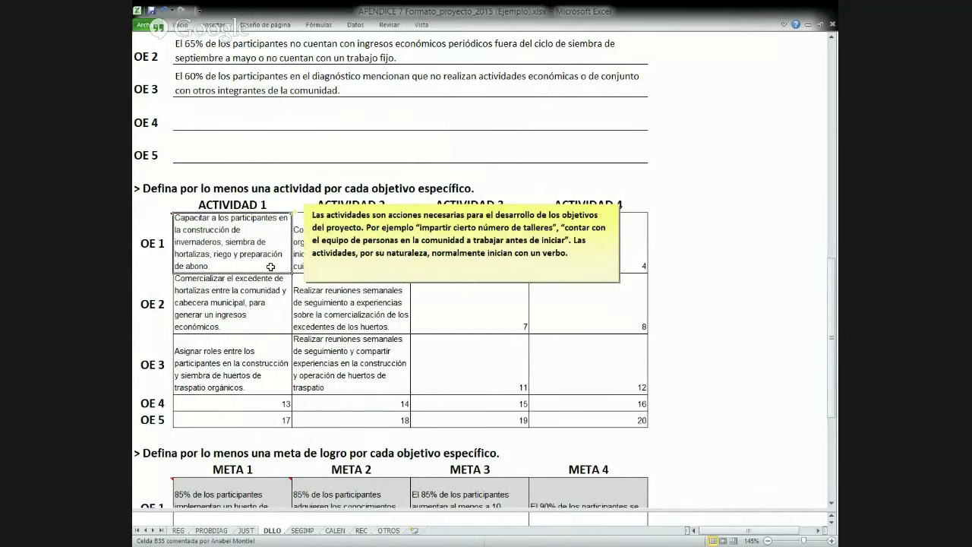
{"action": "scroll", "coordinate": [270, 267], "scroll_direction": "up", "scroll_amount": 1}
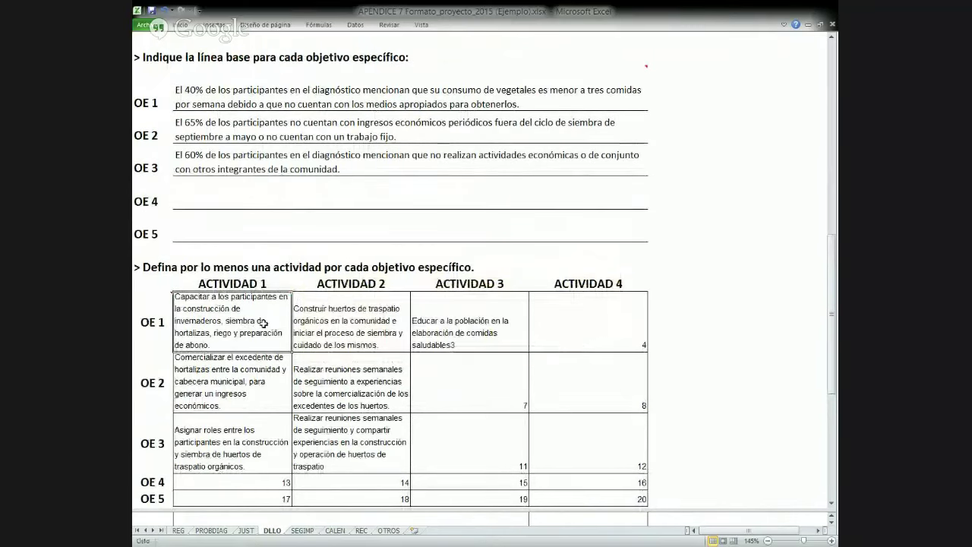
{"action": "mouse_move", "coordinate": [263, 323]}
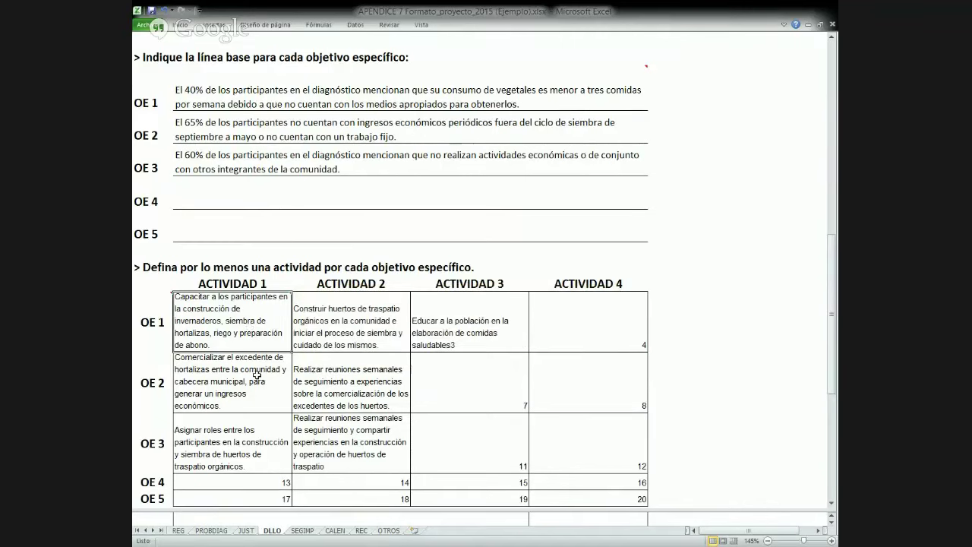
Examine the activities defined for OE 2 and OE 3
{"action": "scroll", "coordinate": [261, 376], "scroll_direction": "down", "scroll_amount": 1}
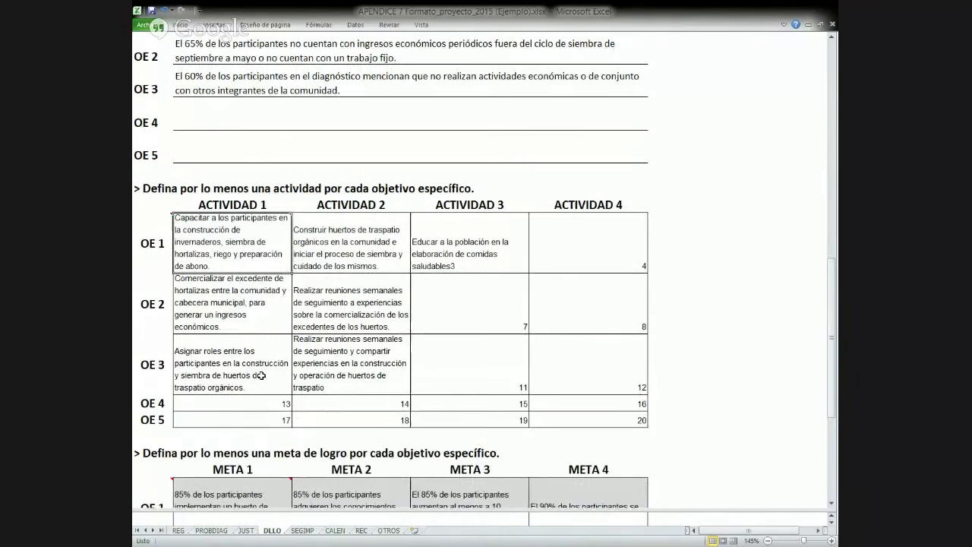
{"action": "left_click", "coordinate": [261, 302]}
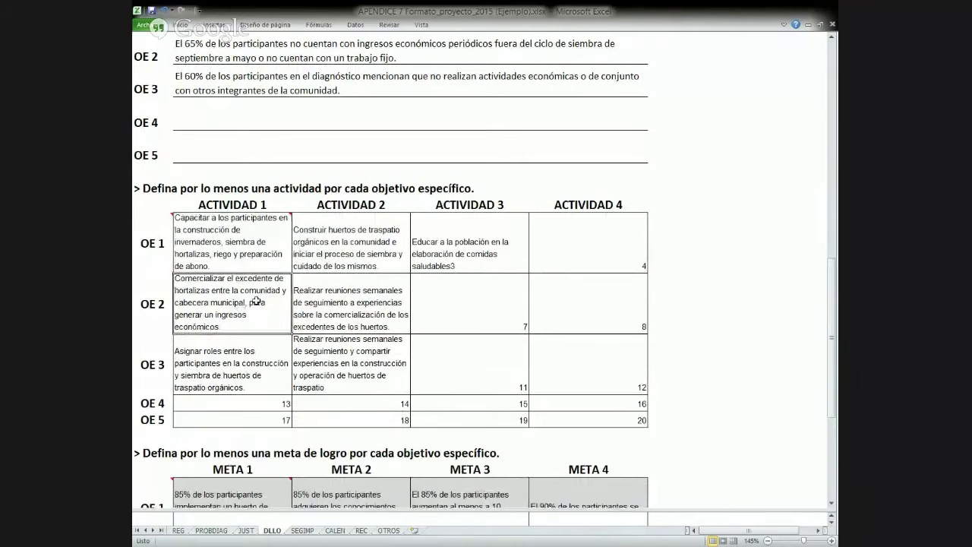
{"action": "left_click", "coordinate": [308, 310]}
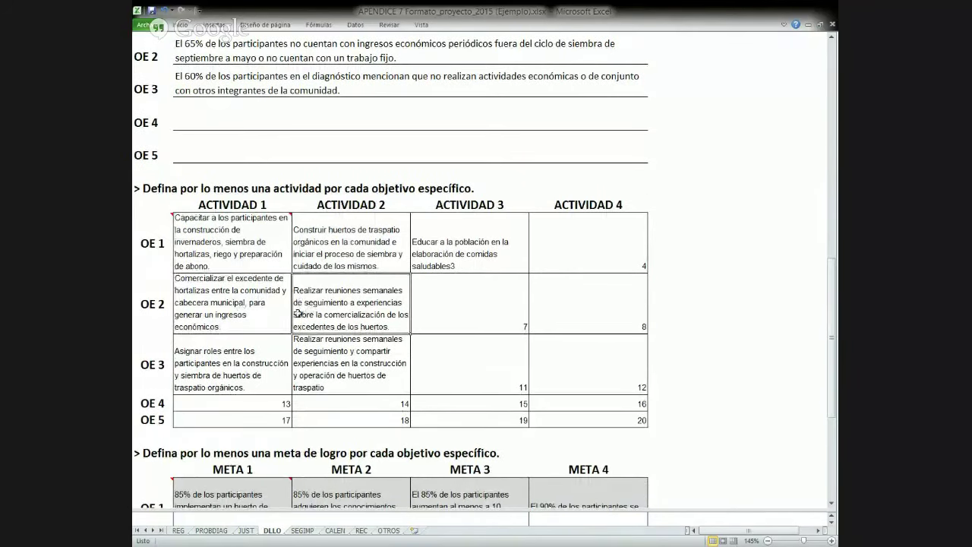
{"action": "scroll", "coordinate": [251, 323], "scroll_direction": "down", "scroll_amount": 1}
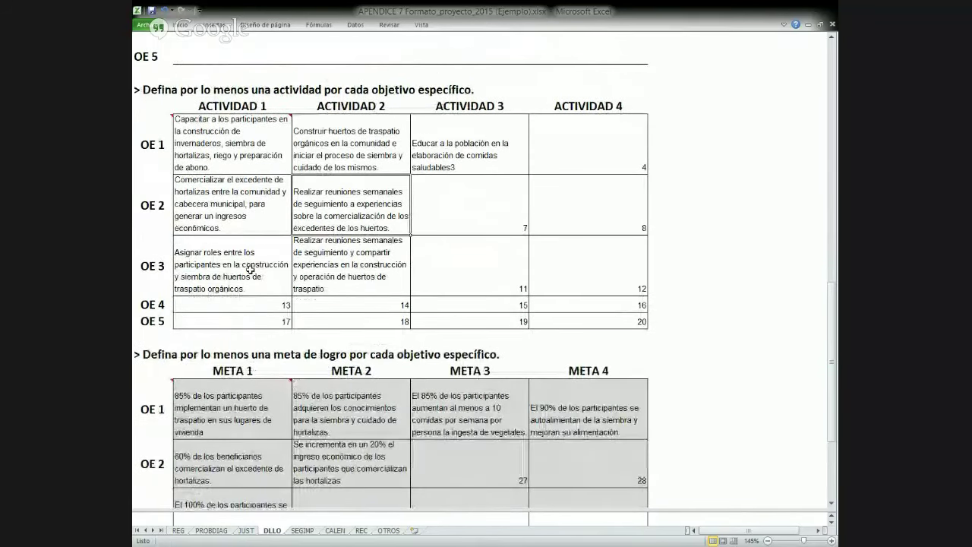
{"action": "scroll", "coordinate": [251, 270], "scroll_direction": "down", "scroll_amount": 2}
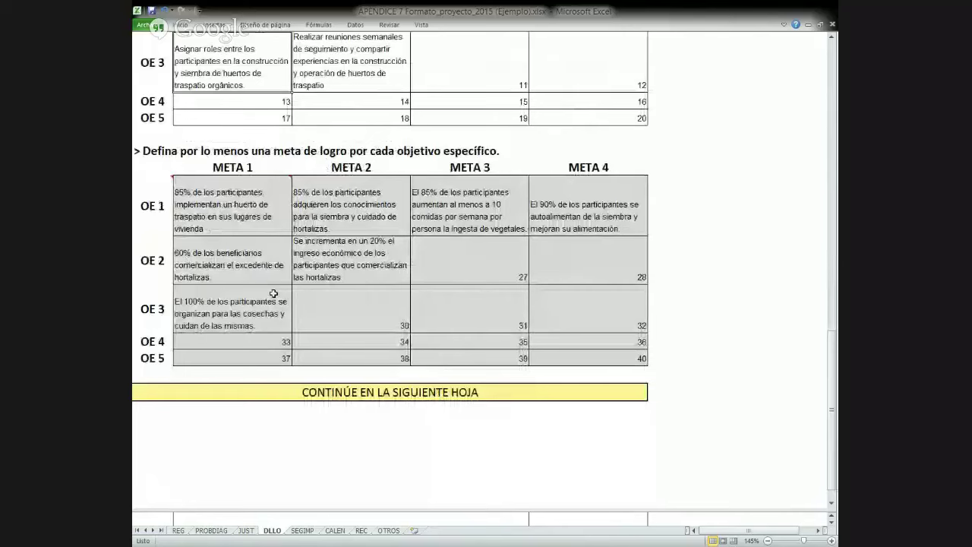
Examine the achievement goals heading and the guidance note on Meta 1, comparing them with the baseline statements
{"action": "scroll", "coordinate": [274, 293], "scroll_direction": "up", "scroll_amount": 1}
{"action": "left_click", "coordinate": [180, 292]}
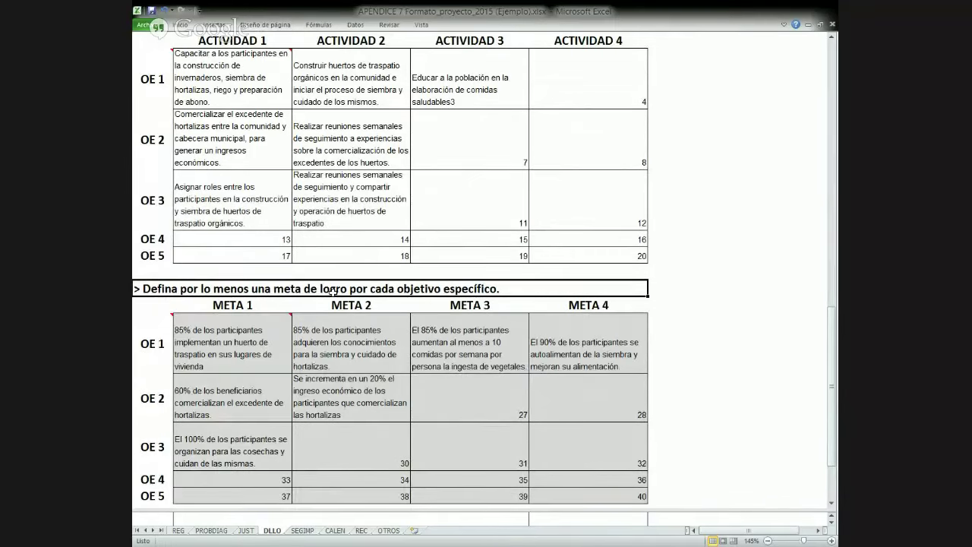
{"action": "mouse_move", "coordinate": [248, 356]}
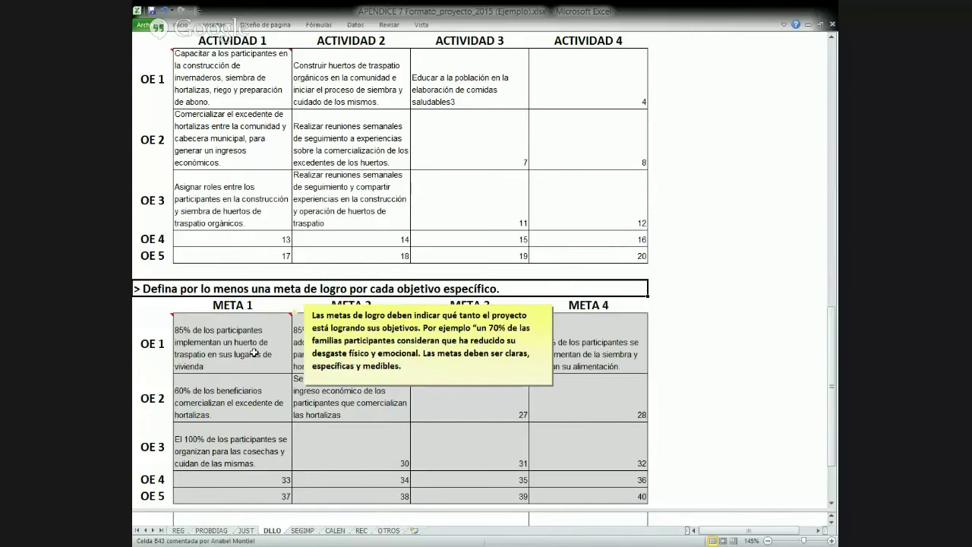
{"action": "scroll", "coordinate": [251, 355], "scroll_direction": "up", "scroll_amount": 3}
{"action": "scroll", "coordinate": [252, 355], "scroll_direction": "up", "scroll_amount": 2}
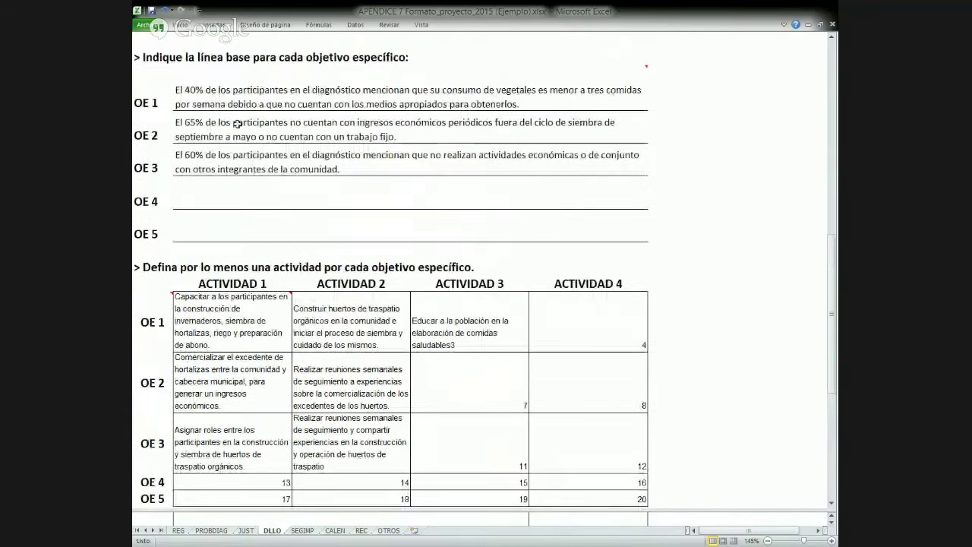
{"action": "scroll", "coordinate": [269, 350], "scroll_direction": "down", "scroll_amount": 5}
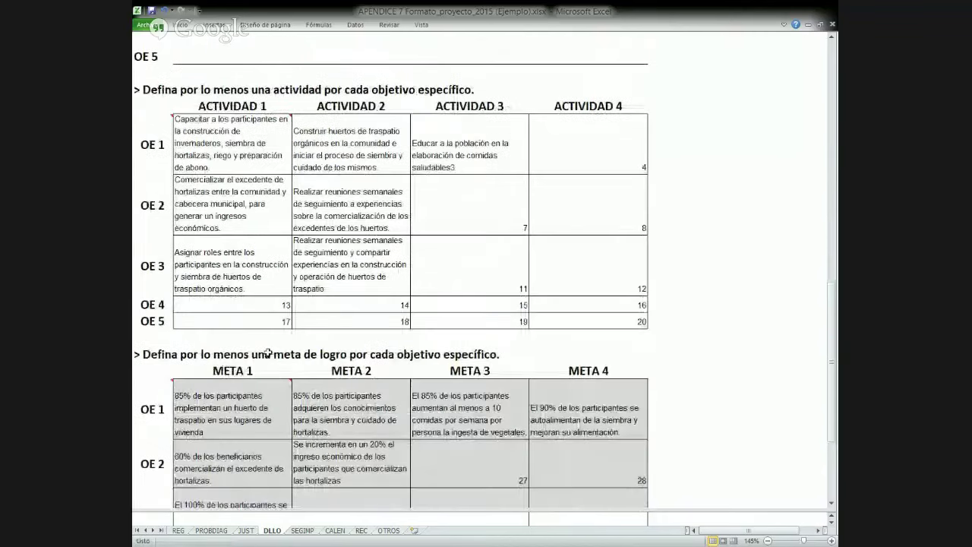
{"action": "mouse_move", "coordinate": [223, 344]}
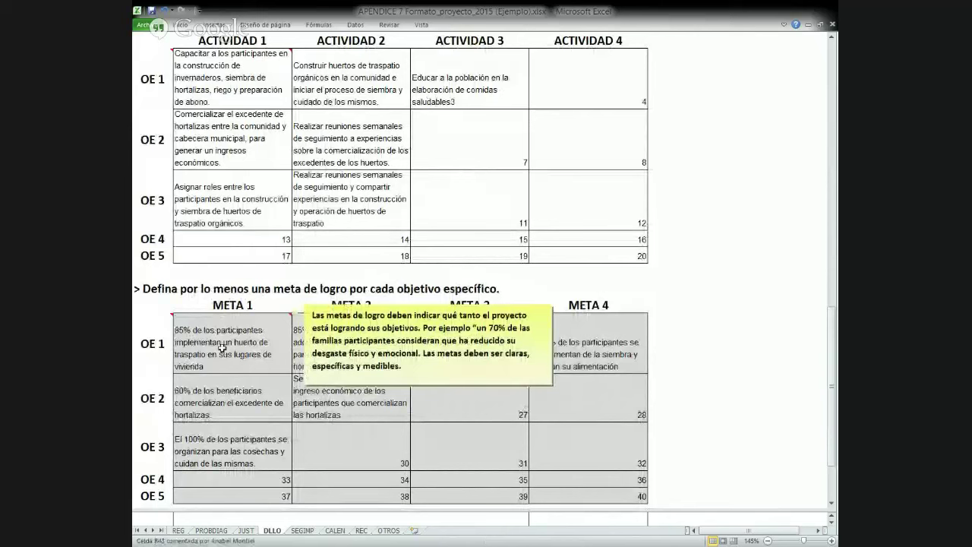
Examine the achievement goals of OE 1, OE 2 and OE 3 cell by cell
{"action": "left_click", "coordinate": [223, 348]}
{"action": "left_click_drag", "start_coordinate": [244, 363], "coordinate": [555, 366]}
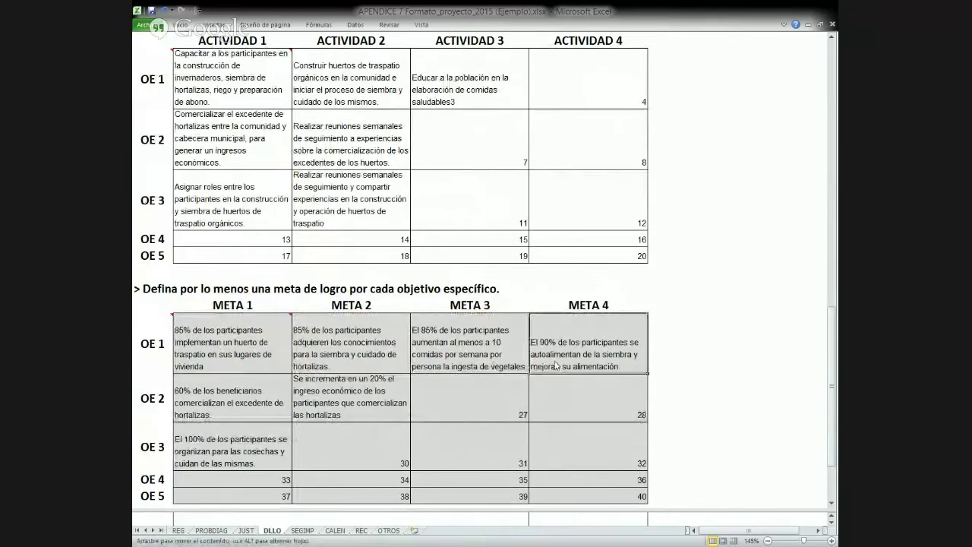
{"action": "key", "text": "Escape"}
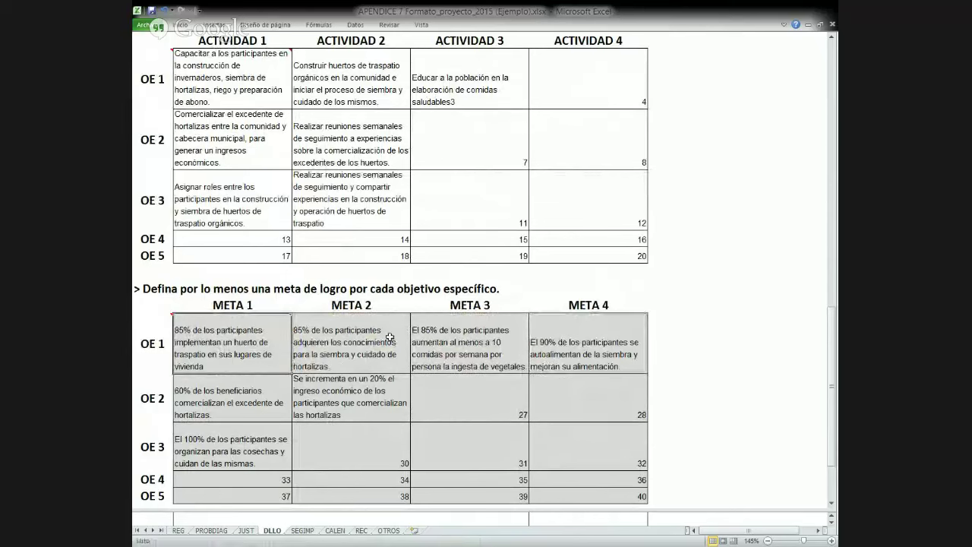
{"action": "mouse_move", "coordinate": [250, 347]}
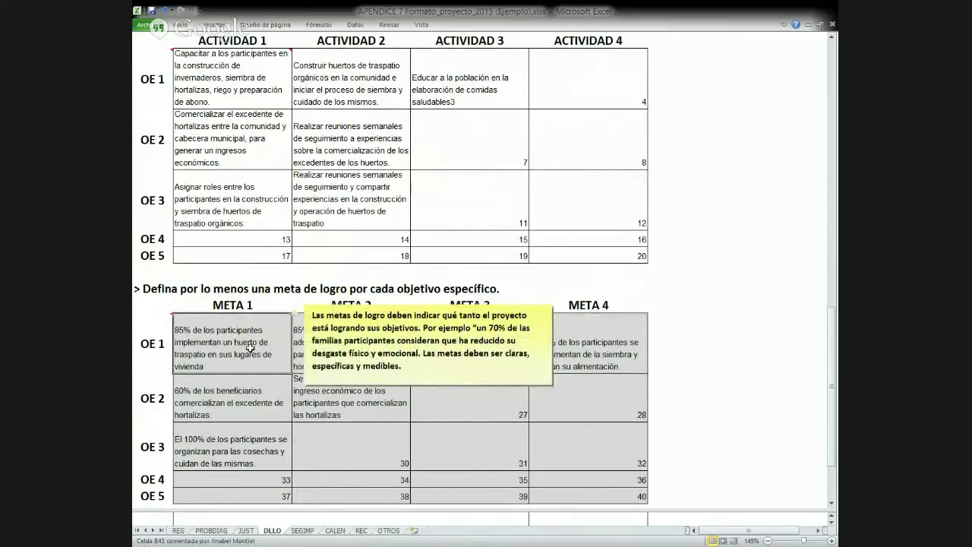
{"action": "left_click", "coordinate": [248, 391]}
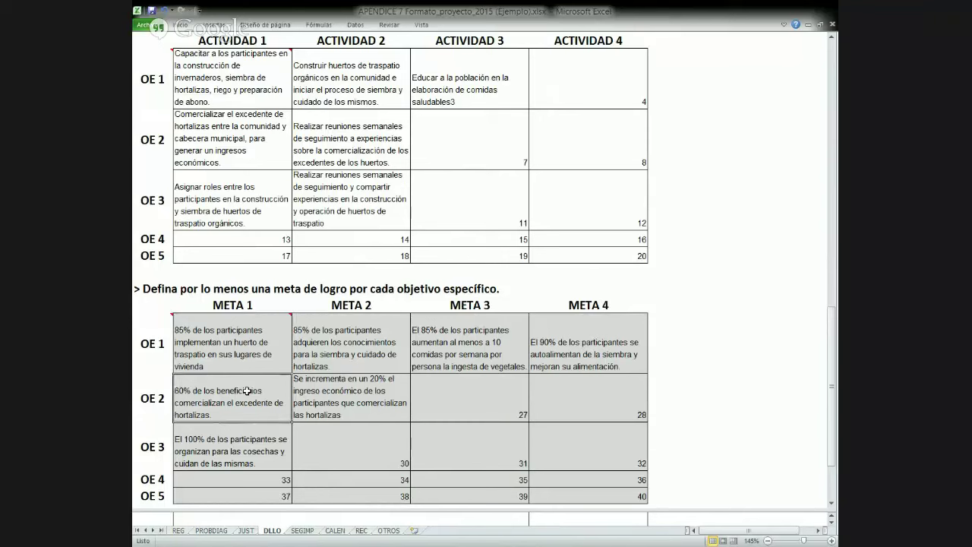
{"action": "left_click", "coordinate": [236, 443]}
{"action": "left_click", "coordinate": [309, 415]}
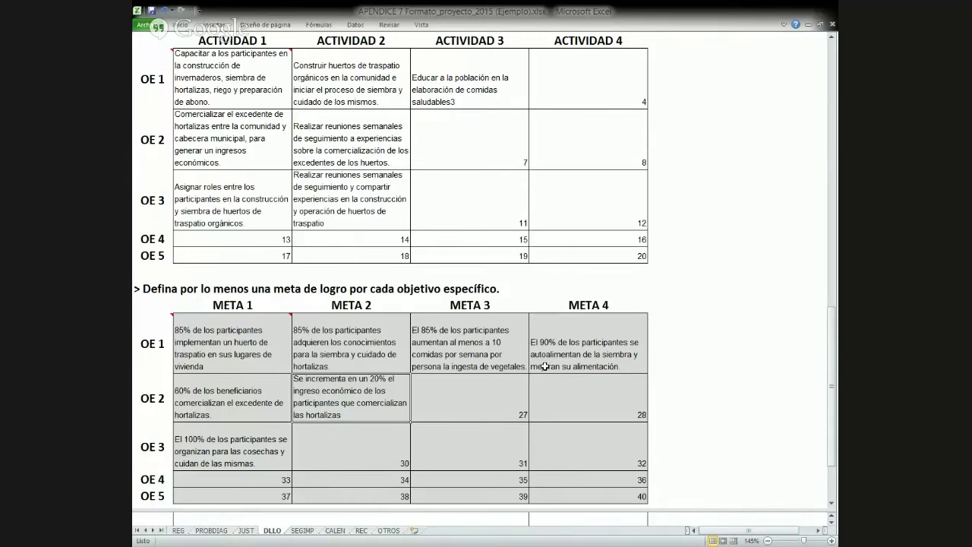
Review the DLLO sheet from the mission and objectives down to the goals, and open the SEGIMP sheet
{"action": "scroll", "coordinate": [544, 367], "scroll_direction": "down", "scroll_amount": 1}
{"action": "scroll", "coordinate": [544, 367], "scroll_direction": "up", "scroll_amount": 1}
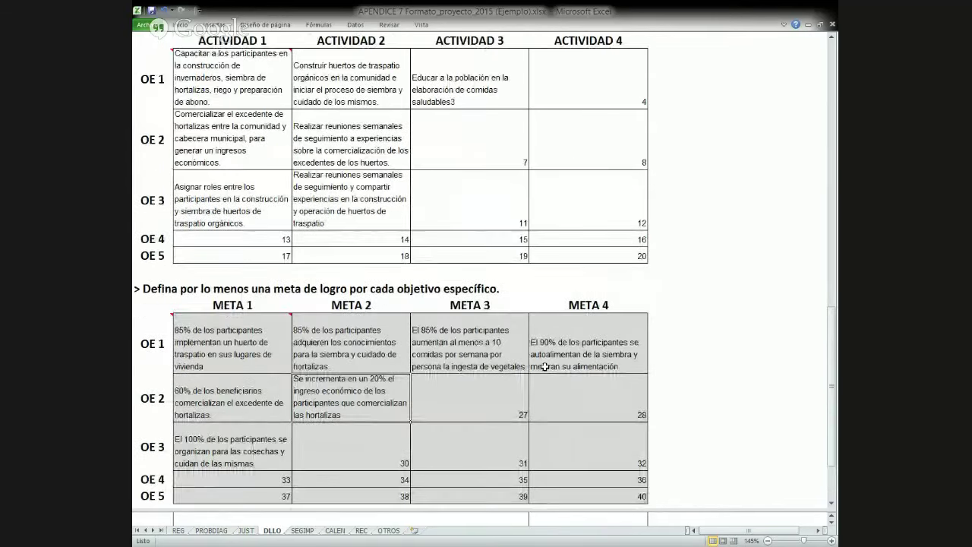
{"action": "scroll", "coordinate": [471, 388], "scroll_direction": "down", "scroll_amount": 1}
{"action": "scroll", "coordinate": [470, 388], "scroll_direction": "up", "scroll_amount": 3}
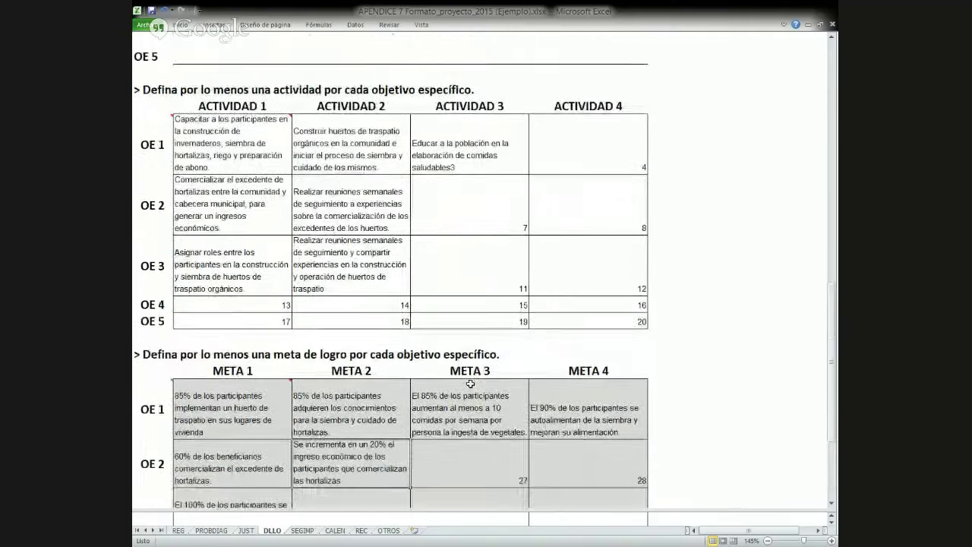
{"action": "scroll", "coordinate": [470, 383], "scroll_direction": "up", "scroll_amount": 8}
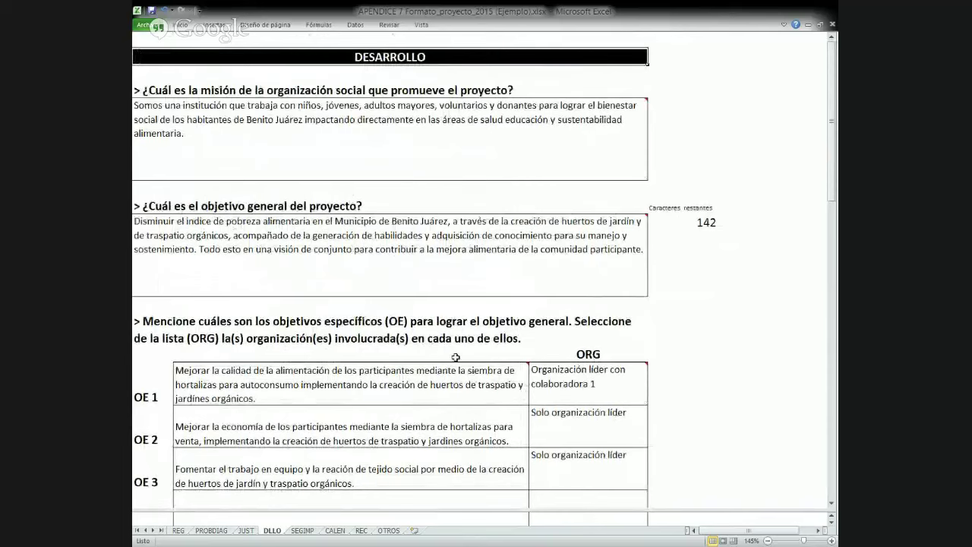
{"action": "scroll", "coordinate": [456, 357], "scroll_direction": "down", "scroll_amount": 2}
{"action": "scroll", "coordinate": [456, 357], "scroll_direction": "down", "scroll_amount": 1}
{"action": "scroll", "coordinate": [456, 357], "scroll_direction": "down", "scroll_amount": 1}
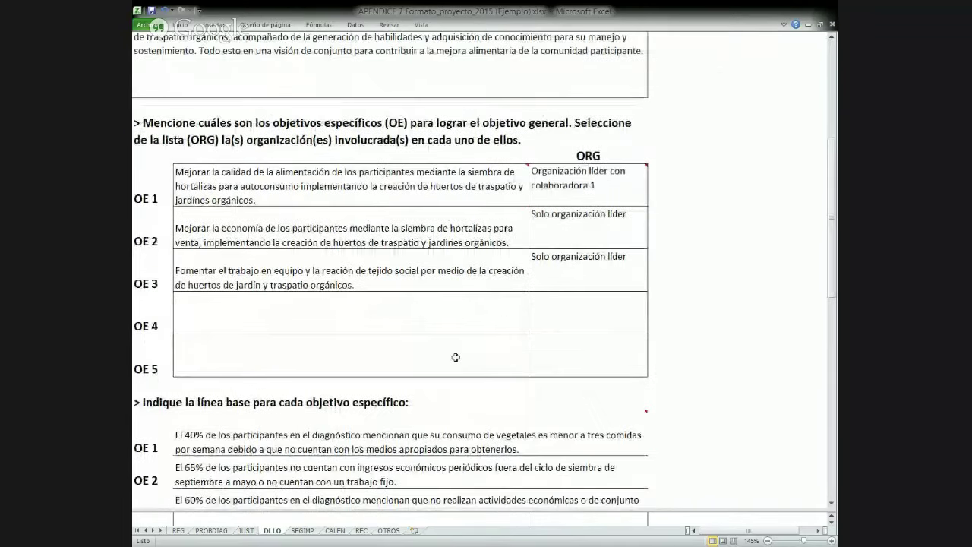
{"action": "scroll", "coordinate": [456, 357], "scroll_direction": "down", "scroll_amount": 10}
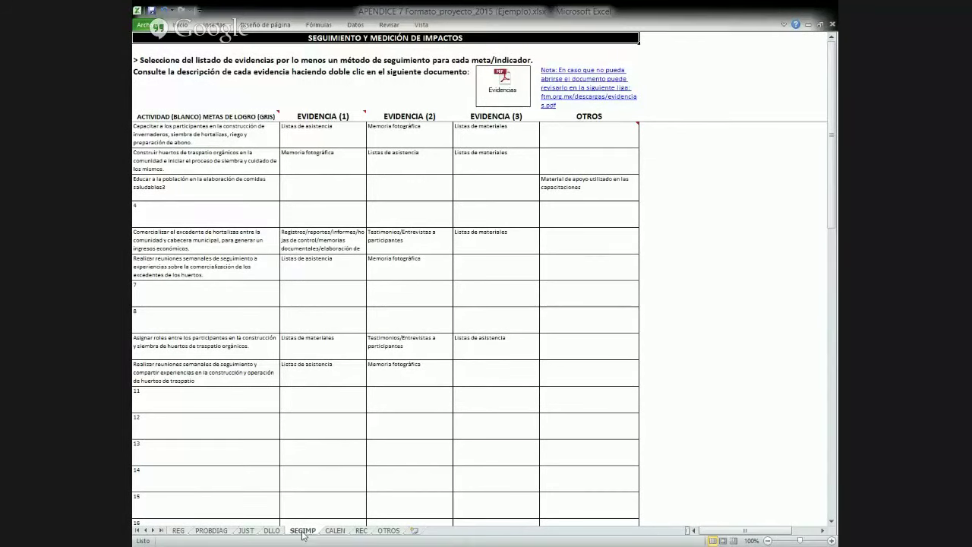
Read the instructions on selecting evidence for each goal and consulting the Evidencias document, ending at the first Evidencia (1) entry
{"action": "left_click", "coordinate": [307, 72]}
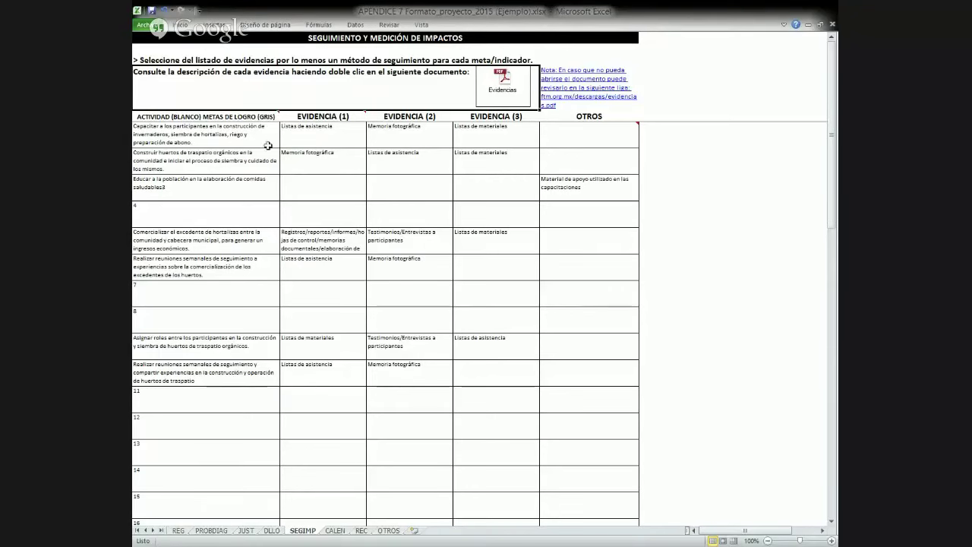
{"action": "scroll", "coordinate": [281, 224], "scroll_direction": "down", "scroll_amount": 5}
{"action": "scroll", "coordinate": [283, 232], "scroll_direction": "up", "scroll_amount": 5}
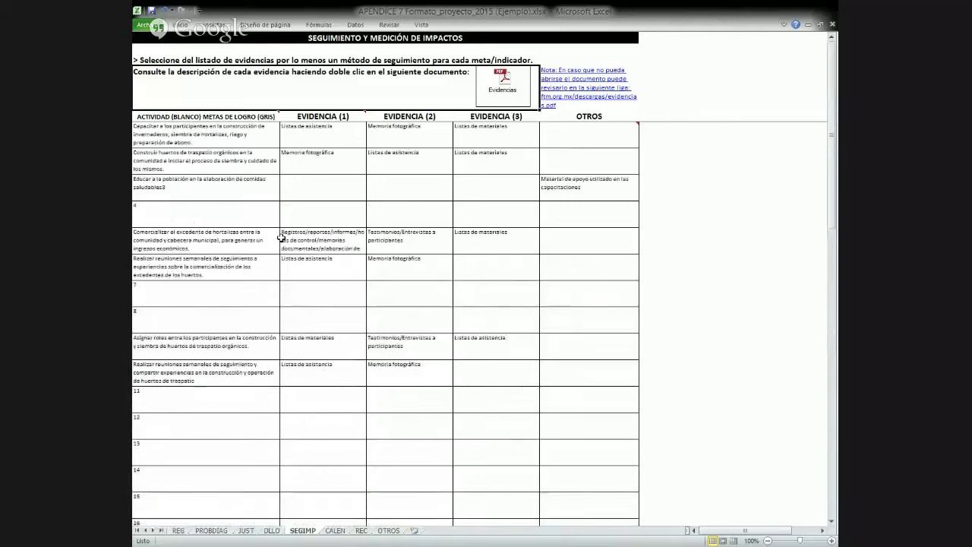
{"action": "left_click", "coordinate": [290, 61]}
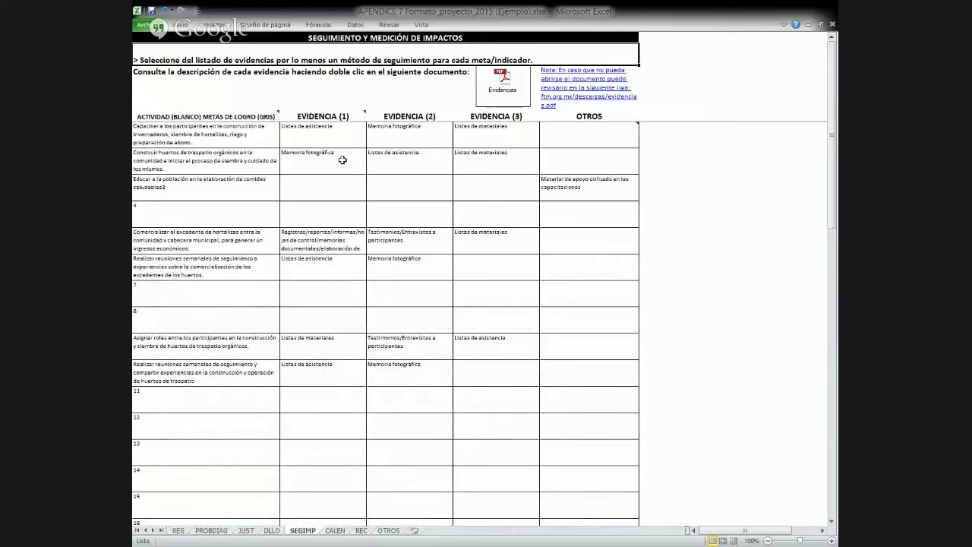
{"action": "left_click", "coordinate": [350, 83]}
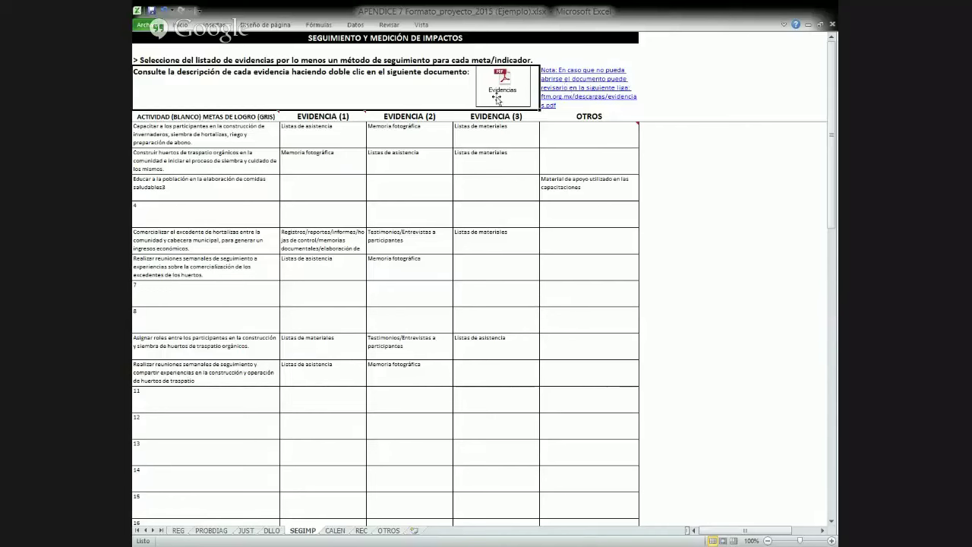
{"action": "left_click", "coordinate": [342, 135]}
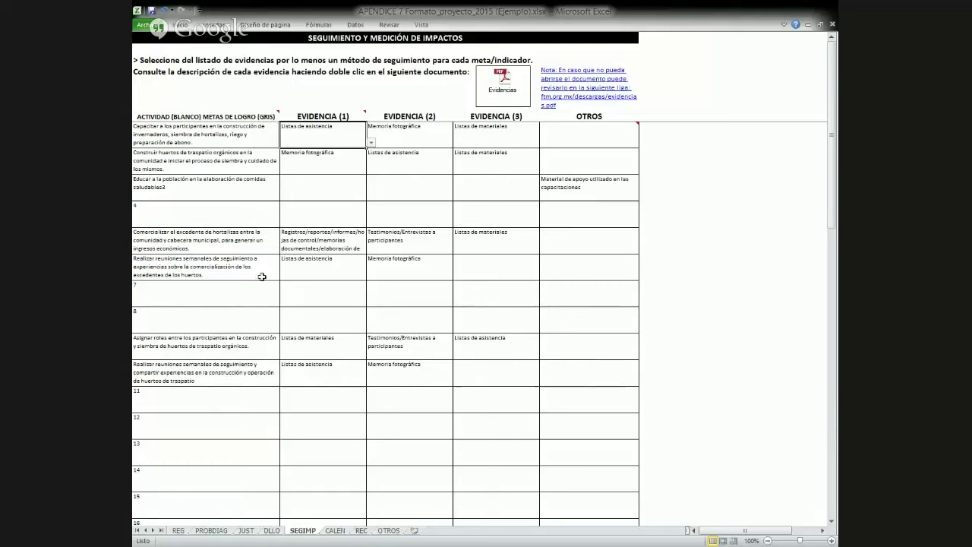
Examine the activities and achievement goals column, from its heading and white activity rows to the grey goal rows
{"action": "left_click", "coordinate": [206, 118]}
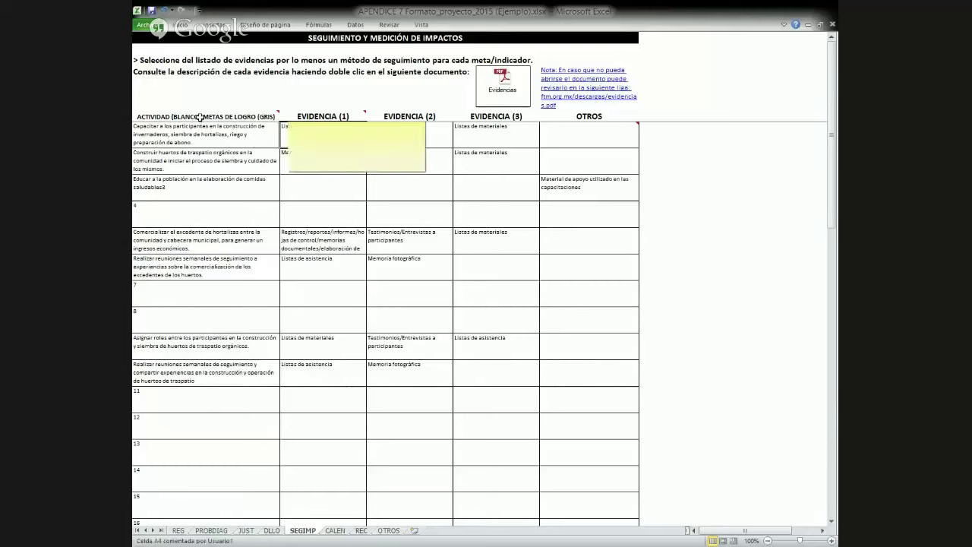
{"action": "mouse_move", "coordinate": [206, 116]}
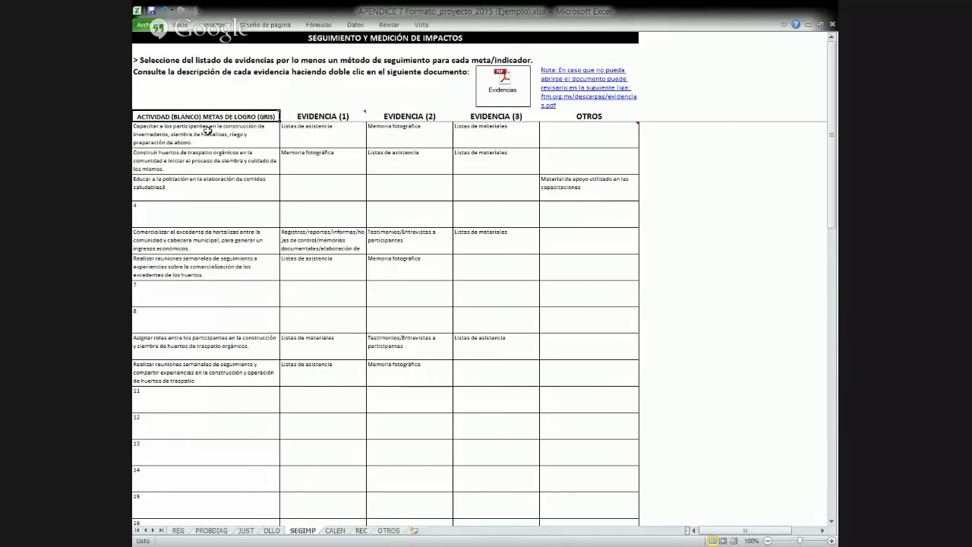
{"action": "left_click_drag", "start_coordinate": [209, 136], "coordinate": [212, 186]}
{"action": "scroll", "coordinate": [213, 184], "scroll_direction": "down", "scroll_amount": 1}
{"action": "scroll", "coordinate": [213, 183], "scroll_direction": "up", "scroll_amount": 1}
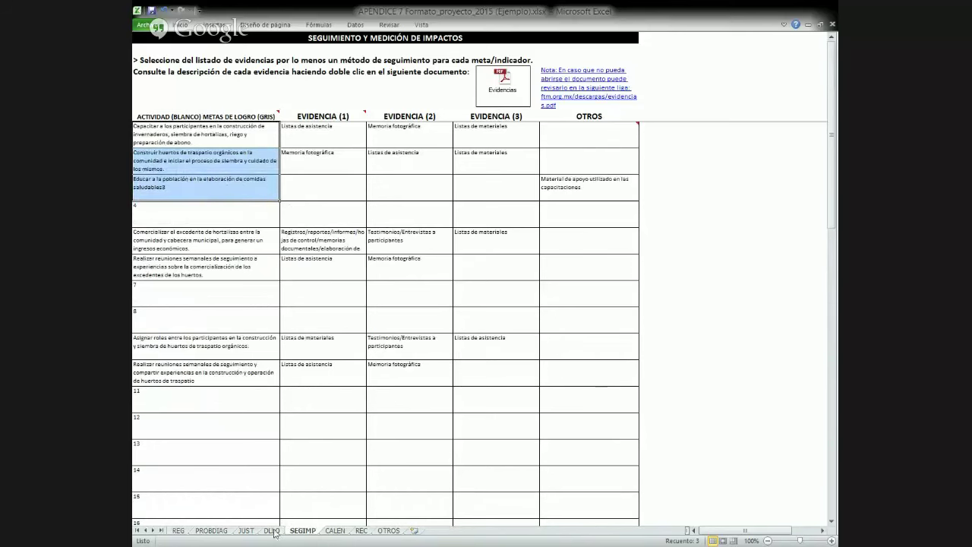
{"action": "scroll", "coordinate": [227, 367], "scroll_direction": "down", "scroll_amount": 3}
{"action": "scroll", "coordinate": [227, 367], "scroll_direction": "down", "scroll_amount": 3}
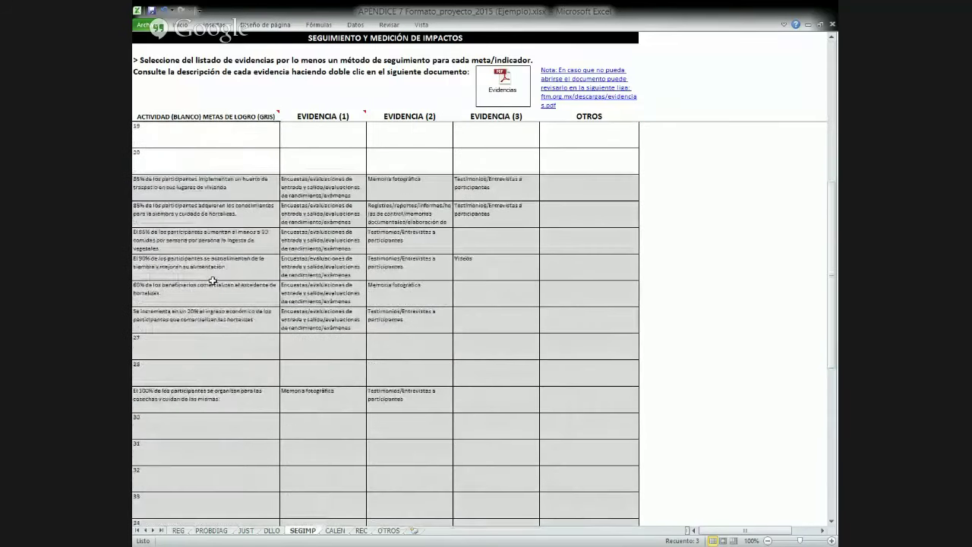
{"action": "left_click", "coordinate": [201, 184]}
{"action": "left_click_drag", "start_coordinate": [201, 183], "coordinate": [261, 393]}
{"action": "scroll", "coordinate": [246, 297], "scroll_direction": "up", "scroll_amount": 2}
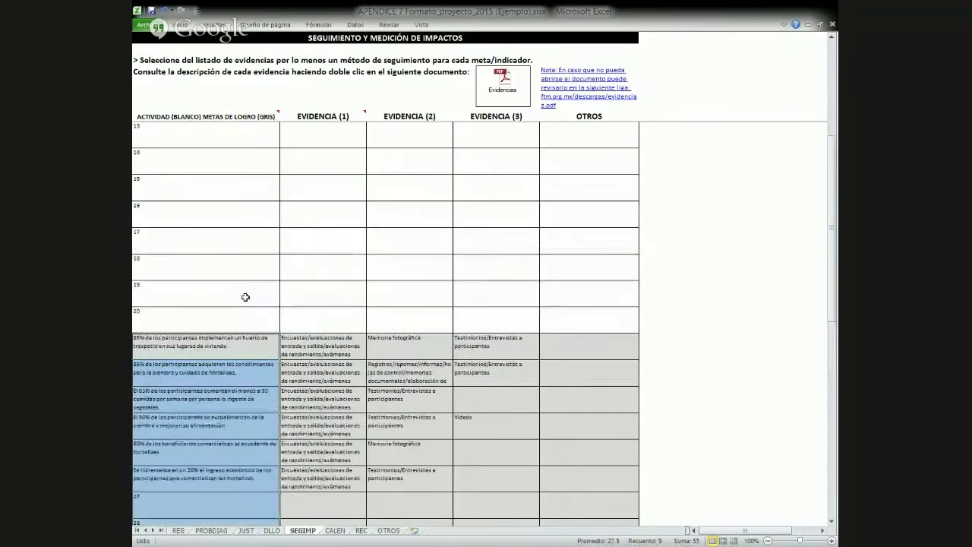
{"action": "scroll", "coordinate": [246, 297], "scroll_direction": "up", "scroll_amount": 4}
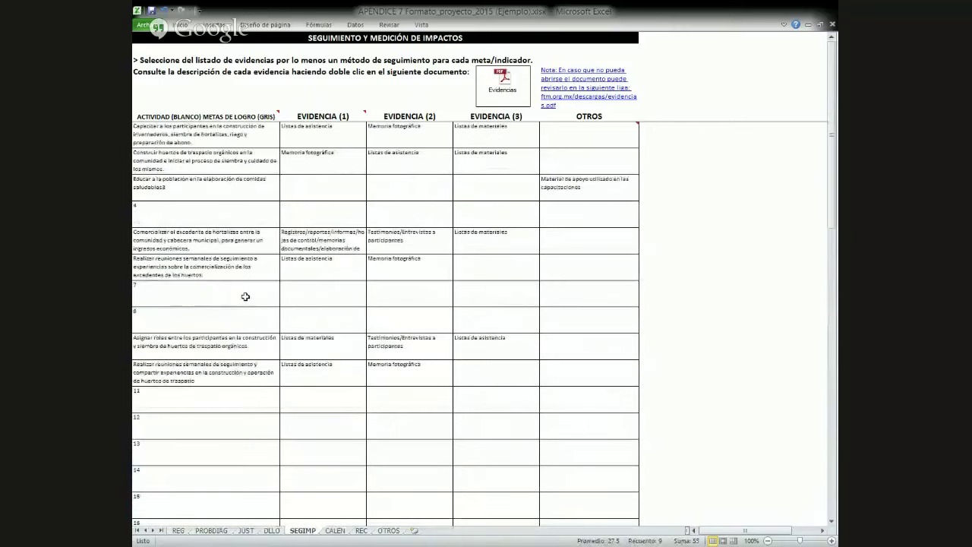
Examine the evidence listed for the first activity, on training participants, across Evidencia (1) to (3) and Otros
{"action": "left_click", "coordinate": [249, 137]}
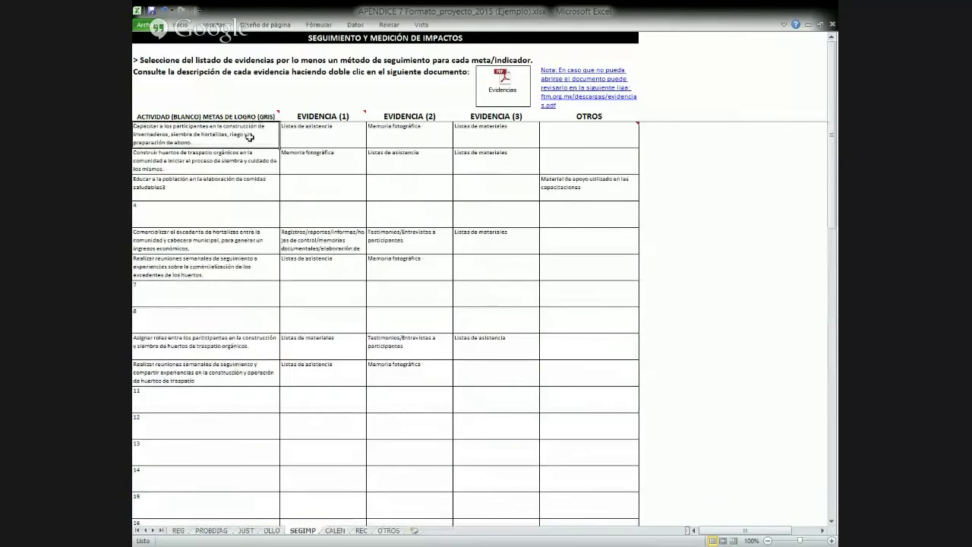
{"action": "left_click", "coordinate": [313, 139]}
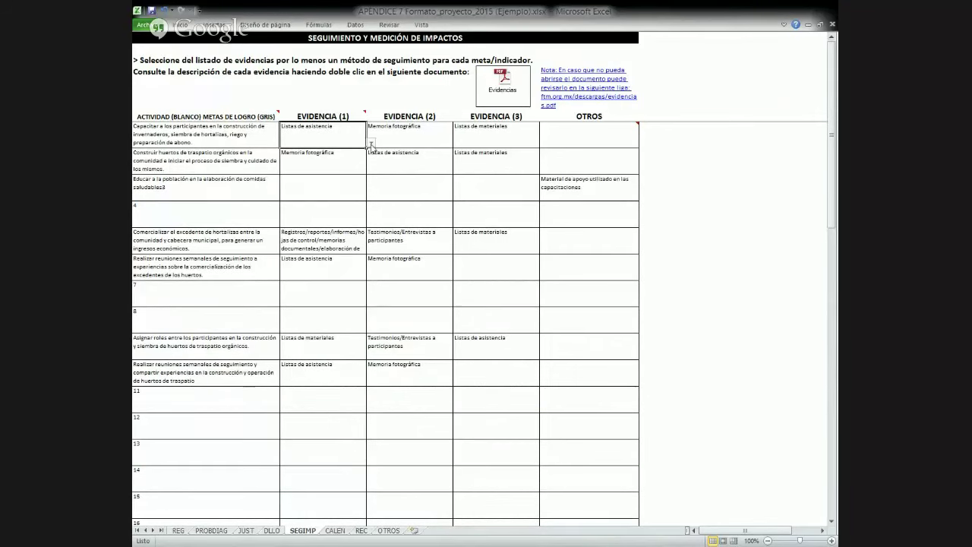
{"action": "left_click", "coordinate": [250, 142]}
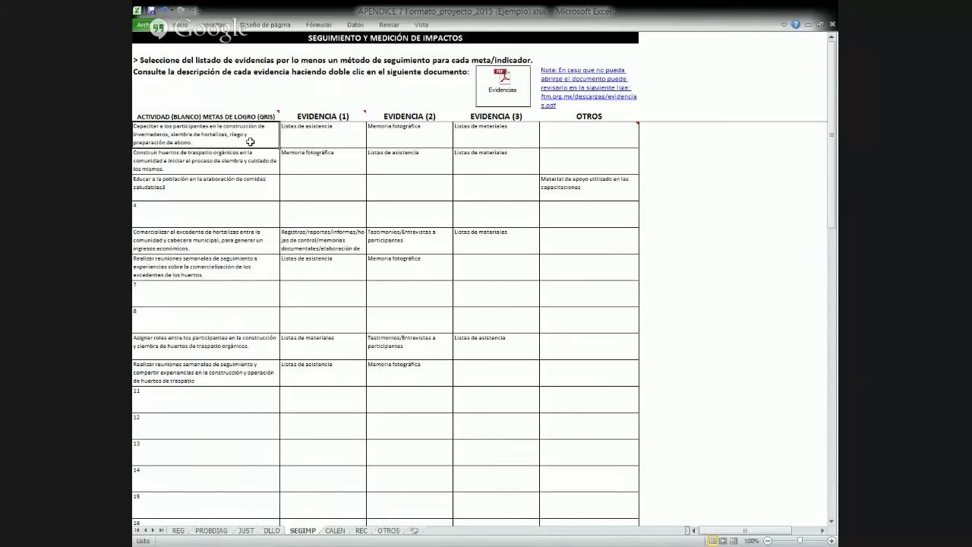
{"action": "left_click", "coordinate": [302, 140]}
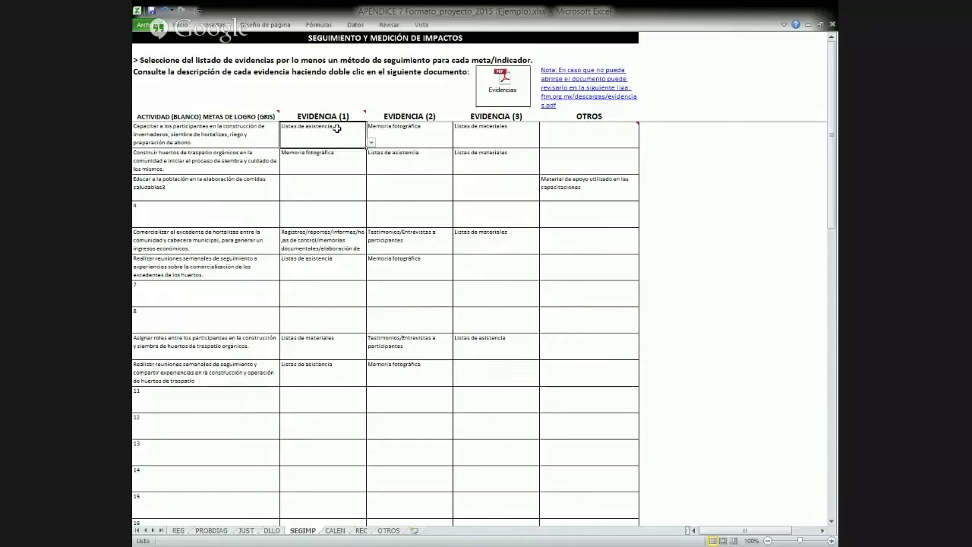
{"action": "left_click", "coordinate": [407, 138]}
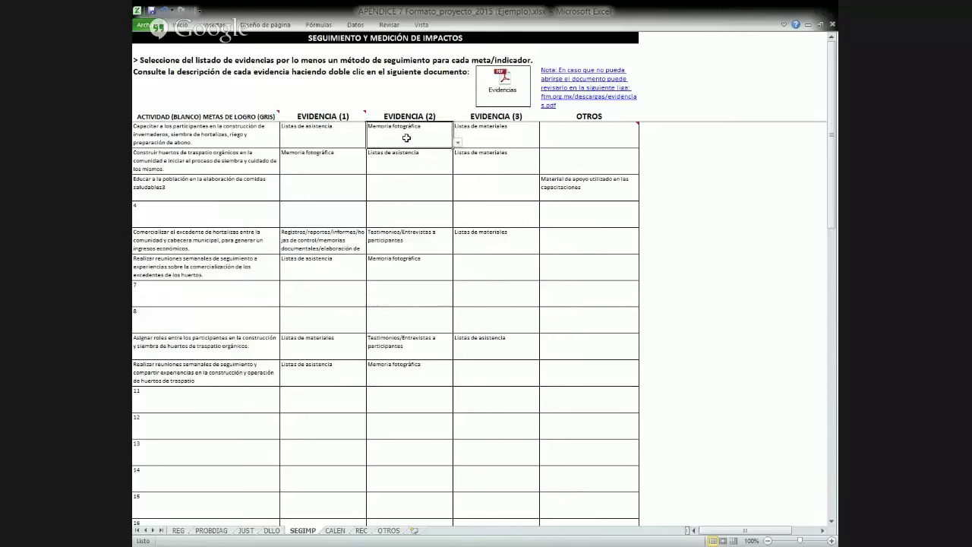
{"action": "left_click", "coordinate": [491, 135]}
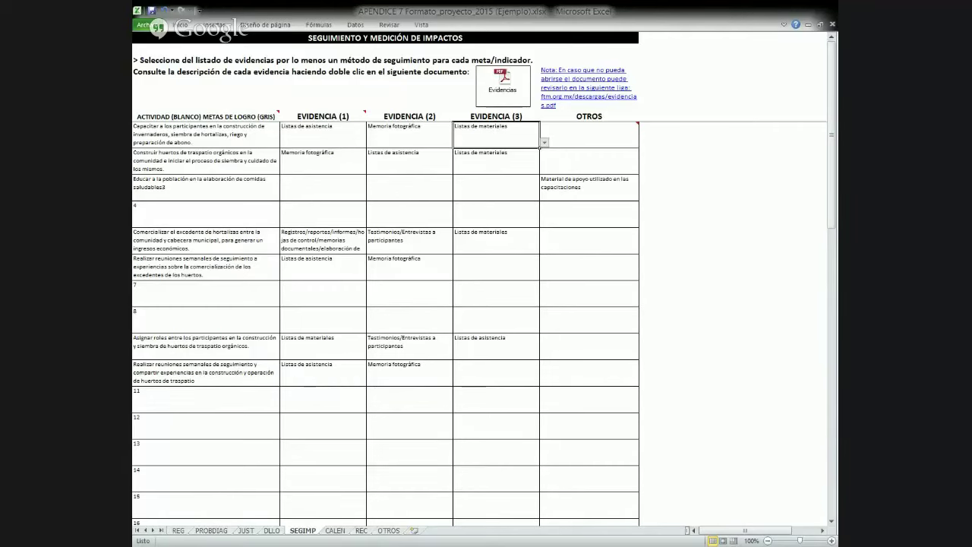
{"action": "left_click", "coordinate": [588, 131]}
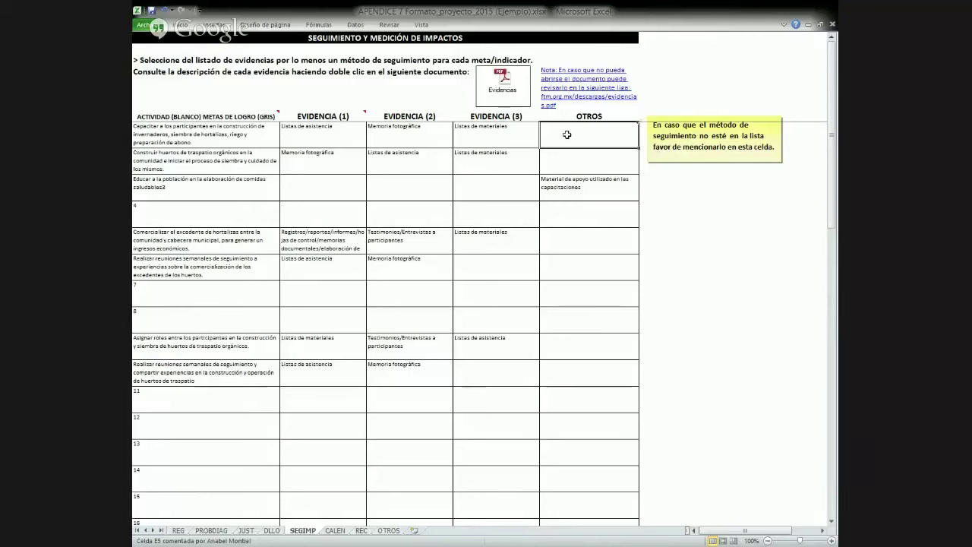
Review the remaining activities, from building backyard gardens to the weekly follow-up meetings
{"action": "left_click", "coordinate": [219, 162]}
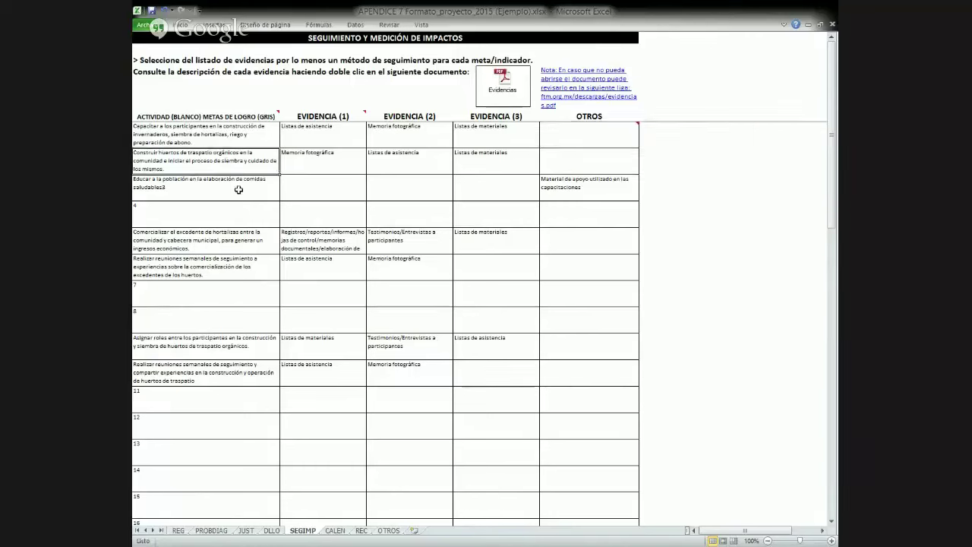
{"action": "left_click", "coordinate": [239, 189]}
{"action": "left_click", "coordinate": [246, 240]}
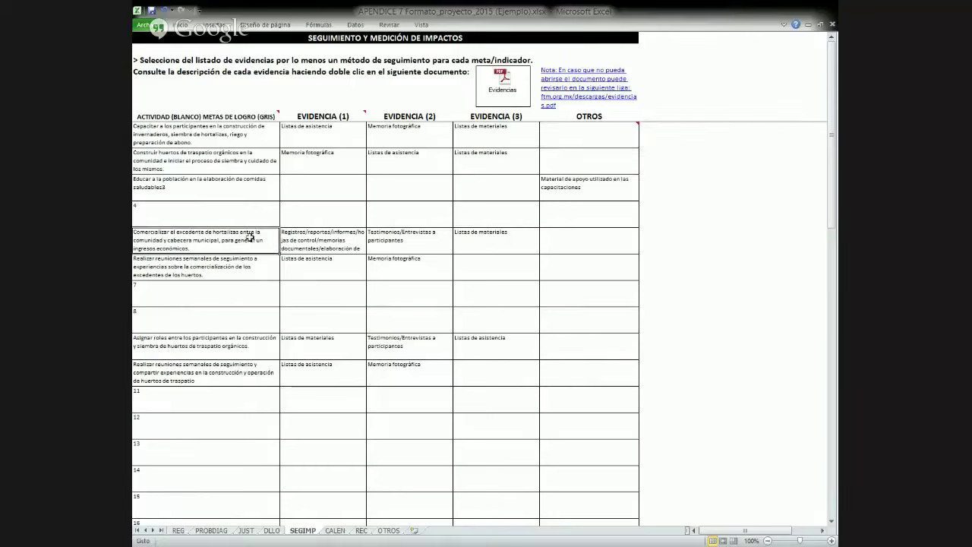
{"action": "left_click", "coordinate": [249, 261]}
{"action": "scroll", "coordinate": [254, 272], "scroll_direction": "down", "scroll_amount": 1}
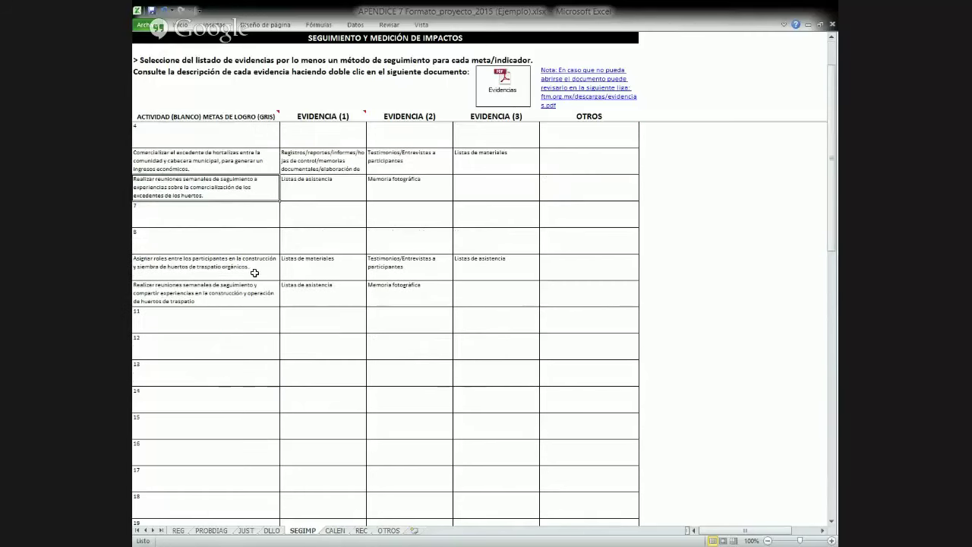
{"action": "scroll", "coordinate": [254, 273], "scroll_direction": "up", "scroll_amount": 1}
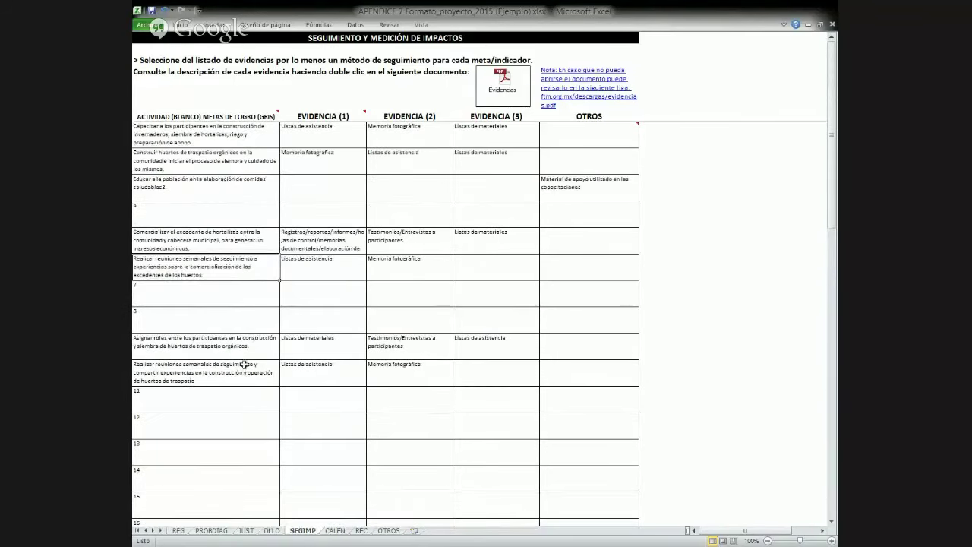
Examine the grey achievement goal rows and the first evidence for the goal of implementing a backyard garden
{"action": "scroll", "coordinate": [244, 364], "scroll_direction": "down", "scroll_amount": 5}
{"action": "scroll", "coordinate": [247, 345], "scroll_direction": "down", "scroll_amount": 1}
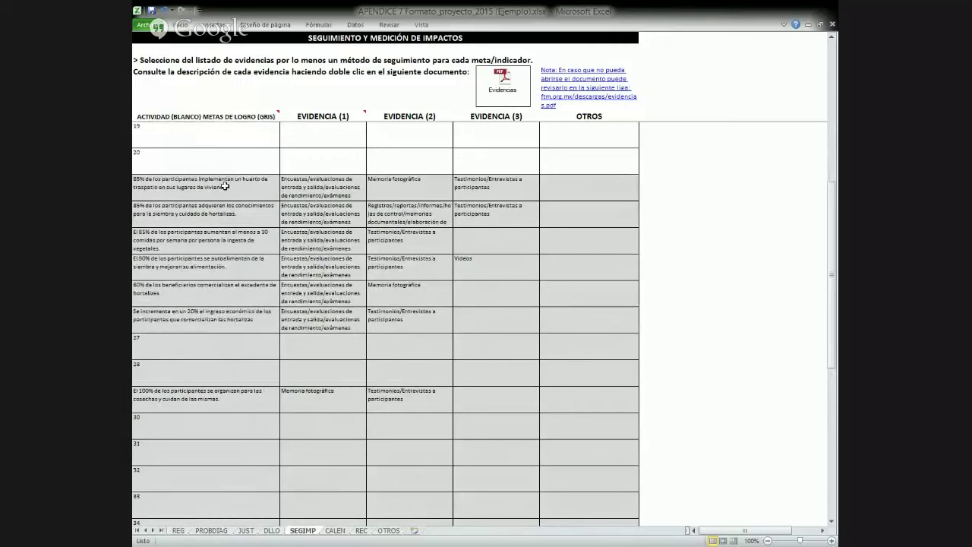
{"action": "scroll", "coordinate": [226, 187], "scroll_direction": "up", "scroll_amount": 5}
{"action": "scroll", "coordinate": [235, 228], "scroll_direction": "down", "scroll_amount": 6}
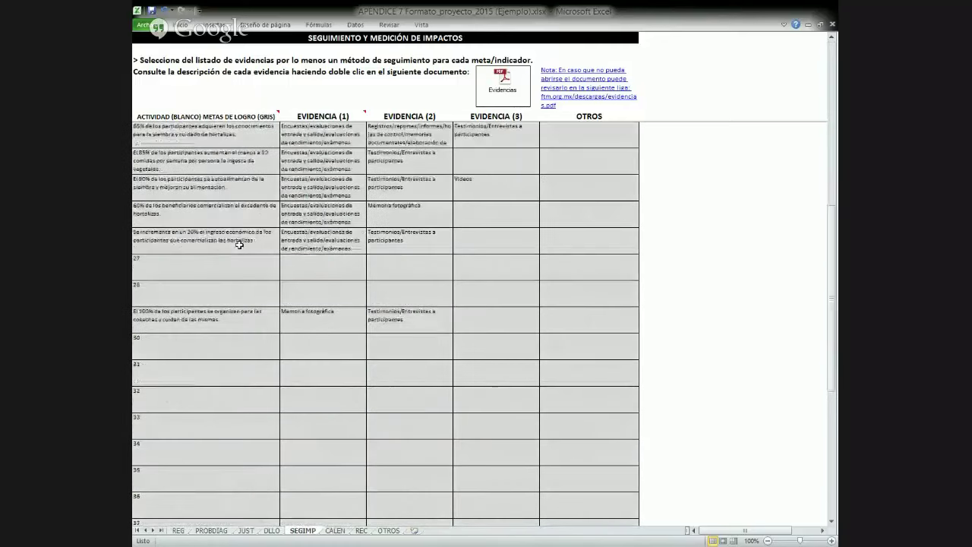
{"action": "scroll", "coordinate": [239, 244], "scroll_direction": "up", "scroll_amount": 1}
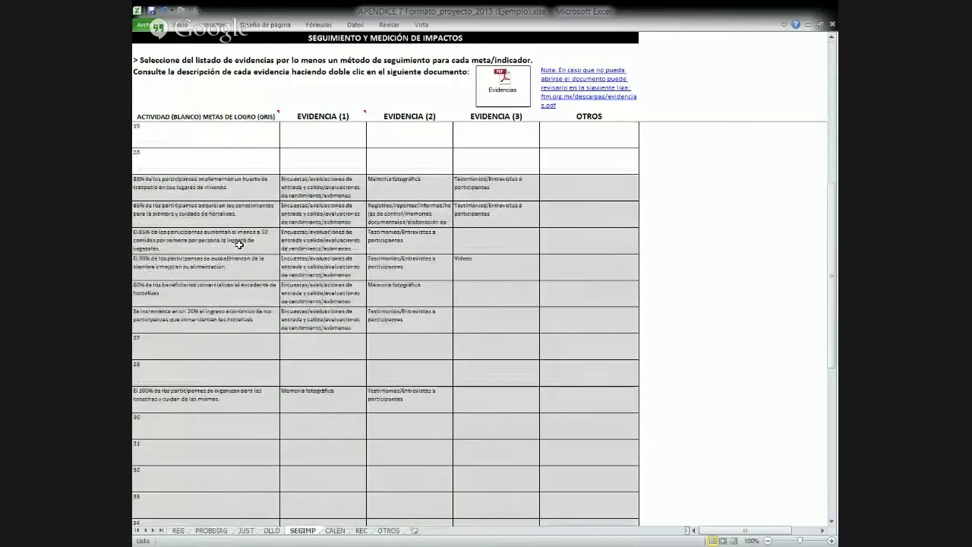
{"action": "left_click", "coordinate": [327, 194]}
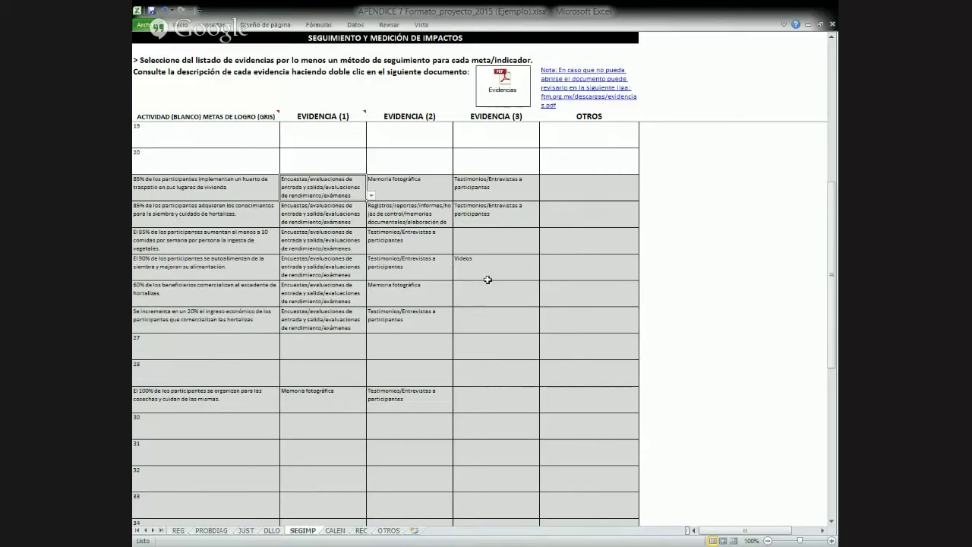
Examine the expected impacts section, including its sample answer and guidance note
{"action": "scroll", "coordinate": [484, 277], "scroll_direction": "down", "scroll_amount": 6}
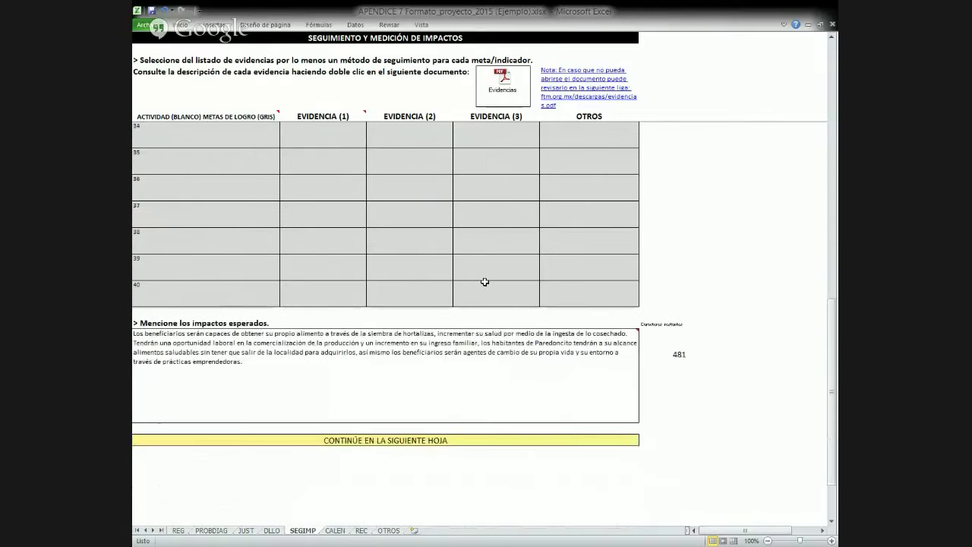
{"action": "left_click", "coordinate": [449, 283]}
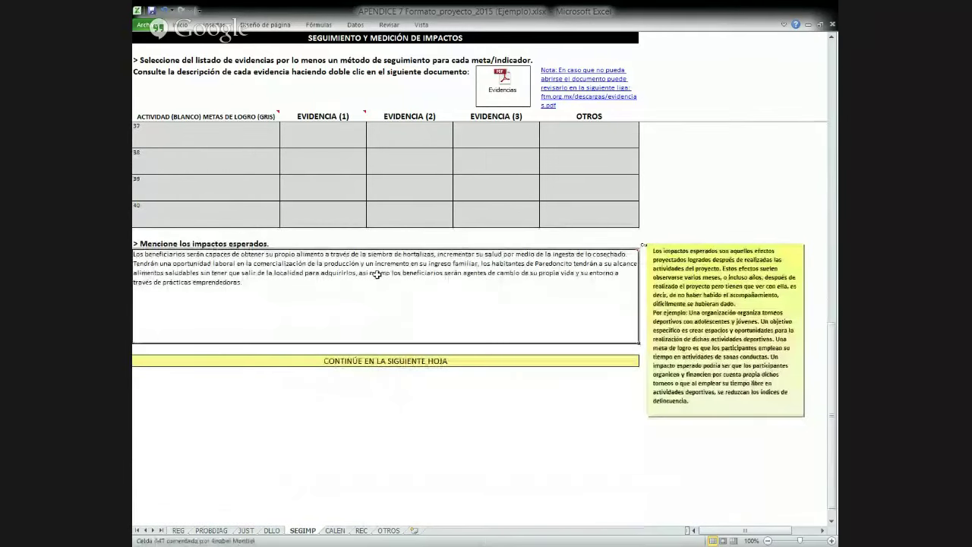
{"action": "left_click", "coordinate": [199, 243]}
{"action": "left_click", "coordinate": [351, 315]}
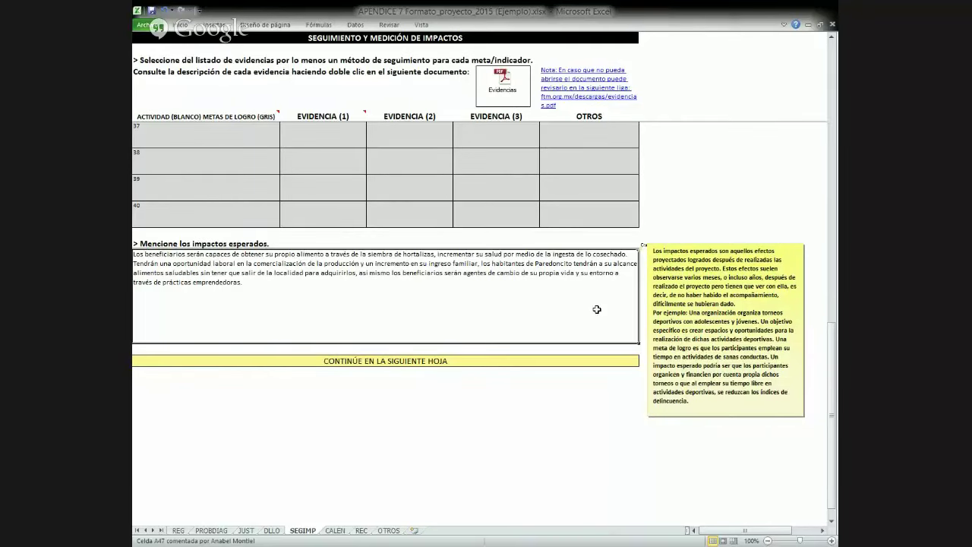
{"action": "scroll", "coordinate": [569, 317], "scroll_direction": "up", "scroll_amount": 1}
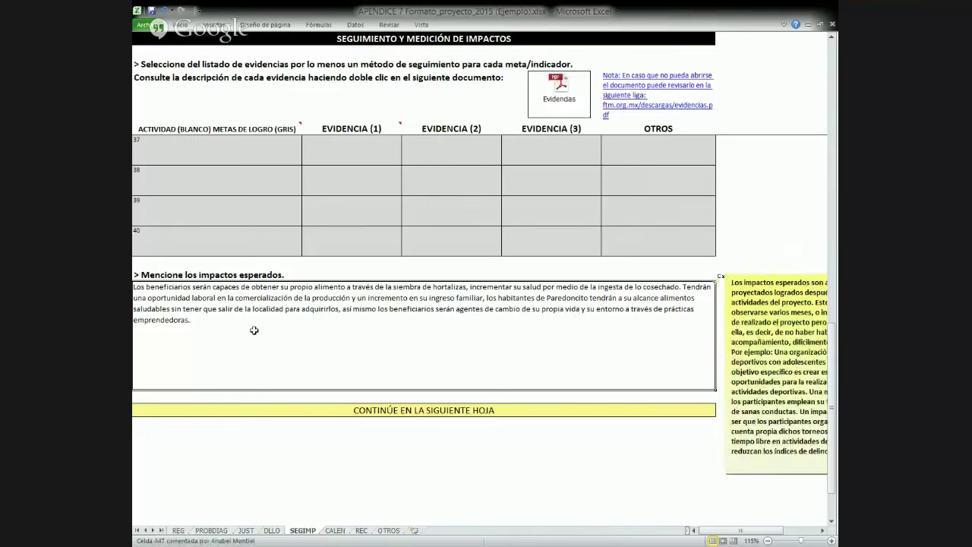
Compare the grey achievement goals with the expected impacts statement
{"action": "scroll", "coordinate": [254, 330], "scroll_direction": "up", "scroll_amount": 7}
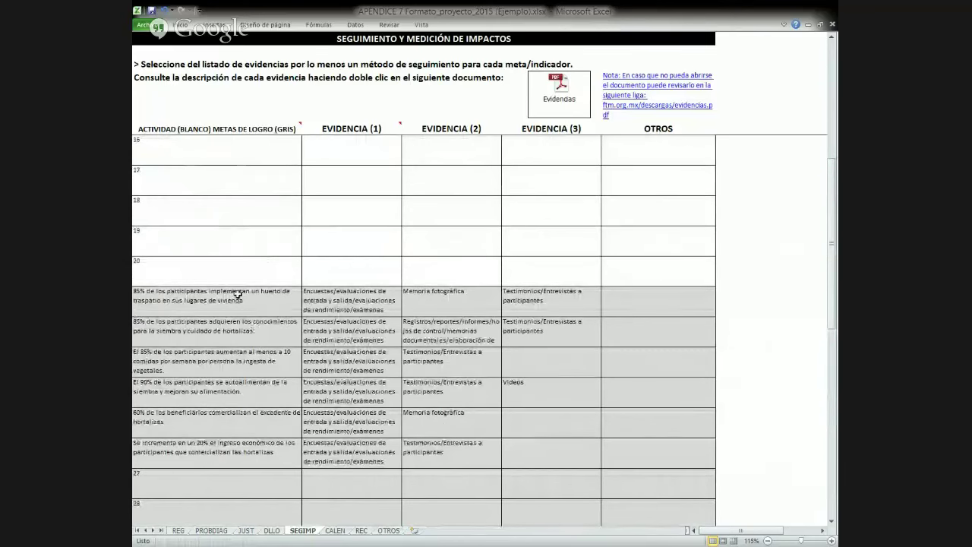
{"action": "left_click_drag", "start_coordinate": [239, 294], "coordinate": [245, 521]}
{"action": "scroll", "coordinate": [248, 485], "scroll_direction": "down", "scroll_amount": 2}
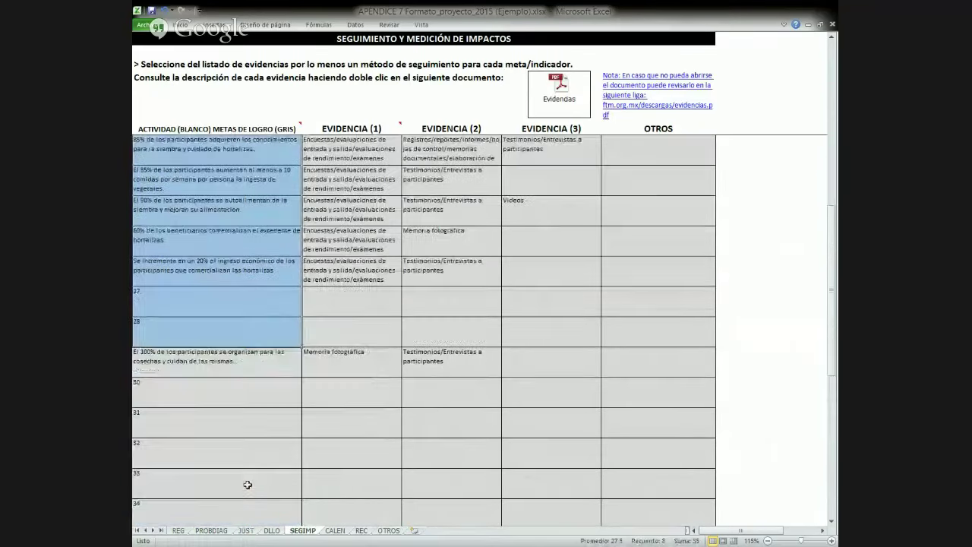
{"action": "scroll", "coordinate": [257, 449], "scroll_direction": "down", "scroll_amount": 4}
{"action": "scroll", "coordinate": [260, 449], "scroll_direction": "down", "scroll_amount": 1}
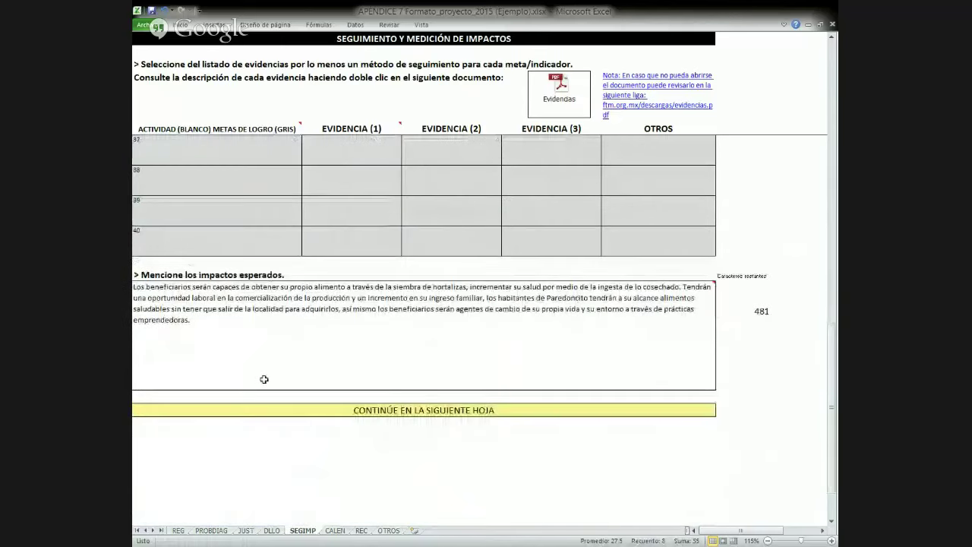
{"action": "mouse_move", "coordinate": [267, 354]}
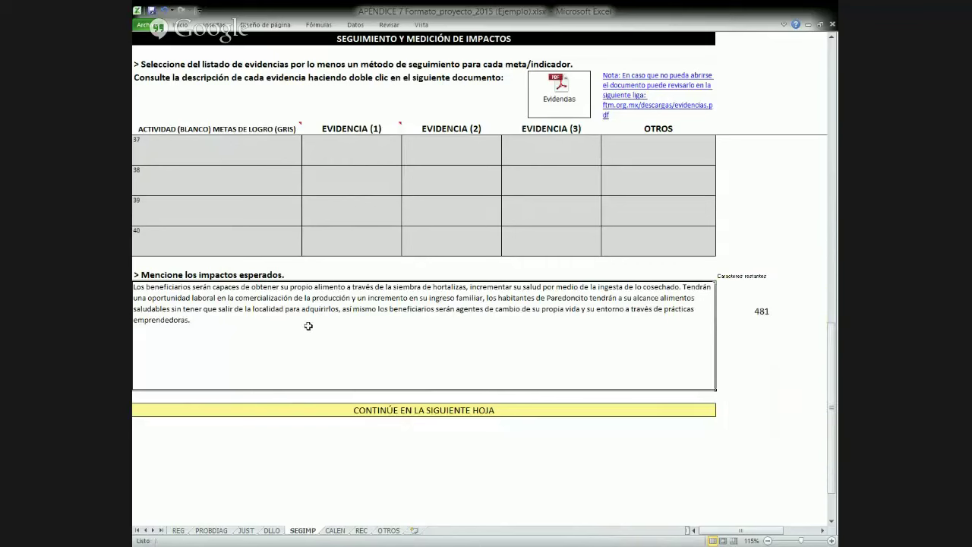
{"action": "mouse_move", "coordinate": [308, 326]}
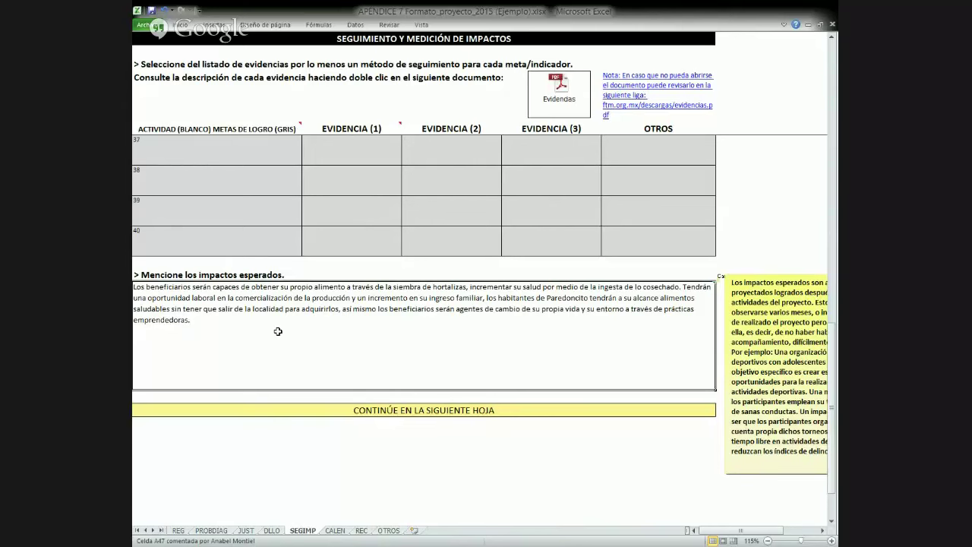
Compare the evidenced activities and grey achievement goals with the expected impacts statement once more
{"action": "scroll", "coordinate": [278, 331], "scroll_direction": "up", "scroll_amount": 11}
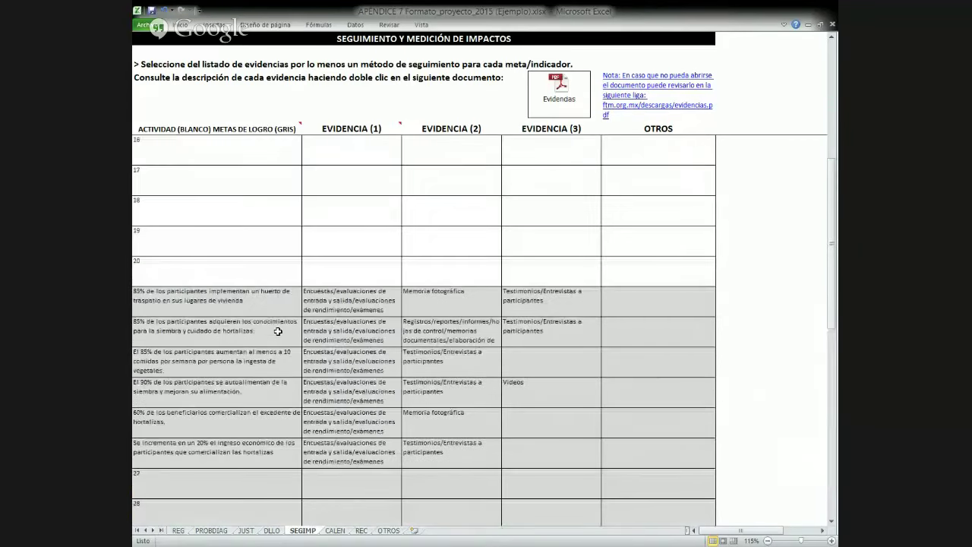
{"action": "scroll", "coordinate": [279, 332], "scroll_direction": "up", "scroll_amount": 1}
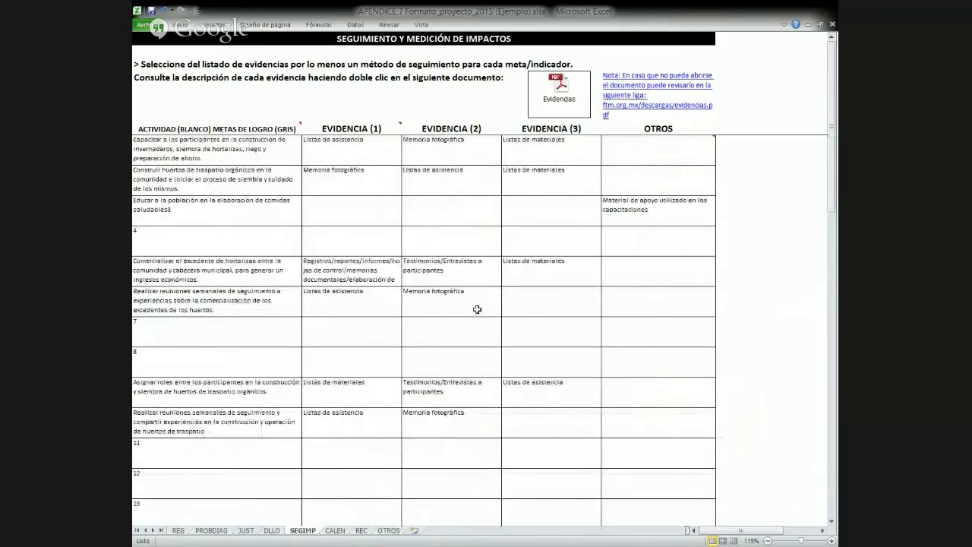
{"action": "scroll", "coordinate": [399, 335], "scroll_direction": "down", "scroll_amount": 12}
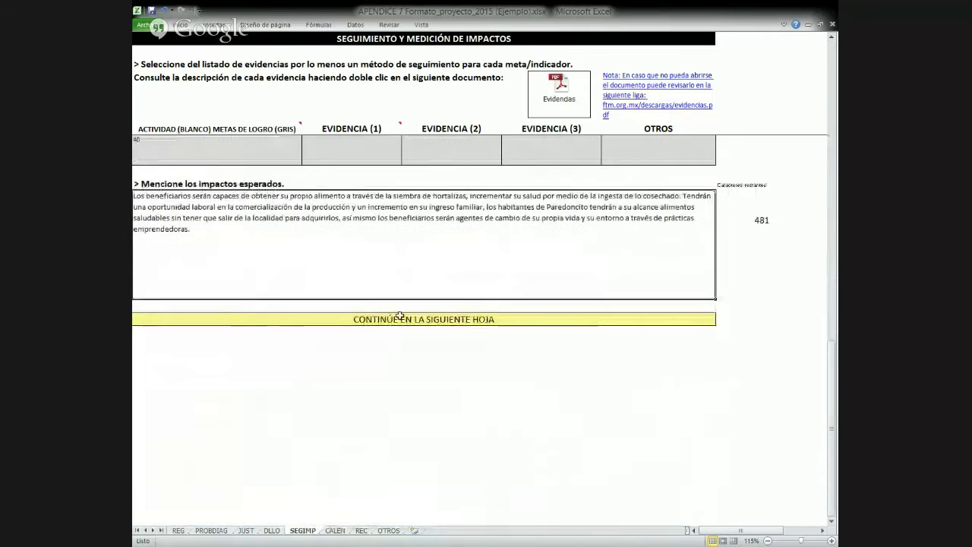
{"action": "scroll", "coordinate": [402, 260], "scroll_direction": "up", "scroll_amount": 6}
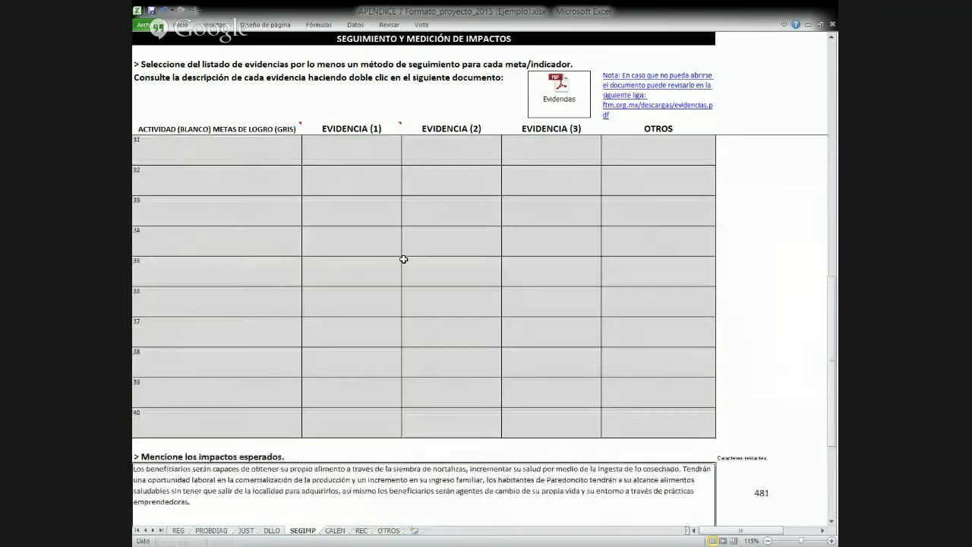
{"action": "scroll", "coordinate": [404, 260], "scroll_direction": "up", "scroll_amount": 7}
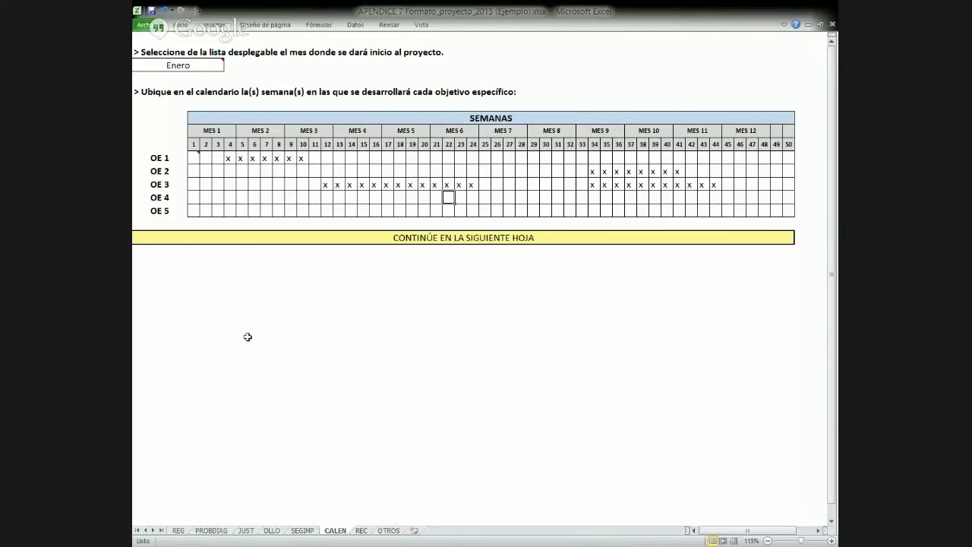
Examine the project start month field in the calendar and its guidance note
{"action": "mouse_move", "coordinate": [201, 65]}
{"action": "left_click", "coordinate": [193, 67]}
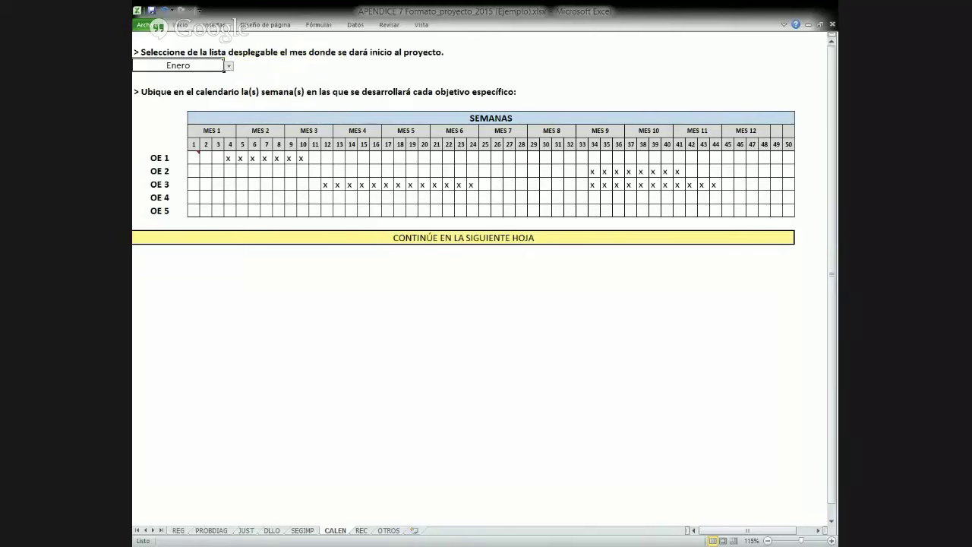
{"action": "mouse_move", "coordinate": [204, 62]}
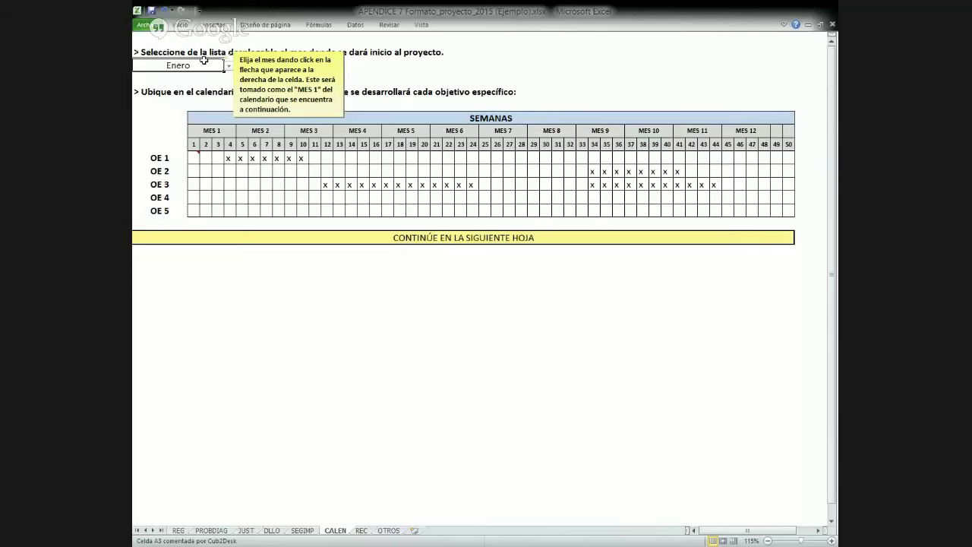
Relate the start month to the calendar's month headings and read the note on marking weeks for each specific objective
{"action": "left_click", "coordinate": [208, 132]}
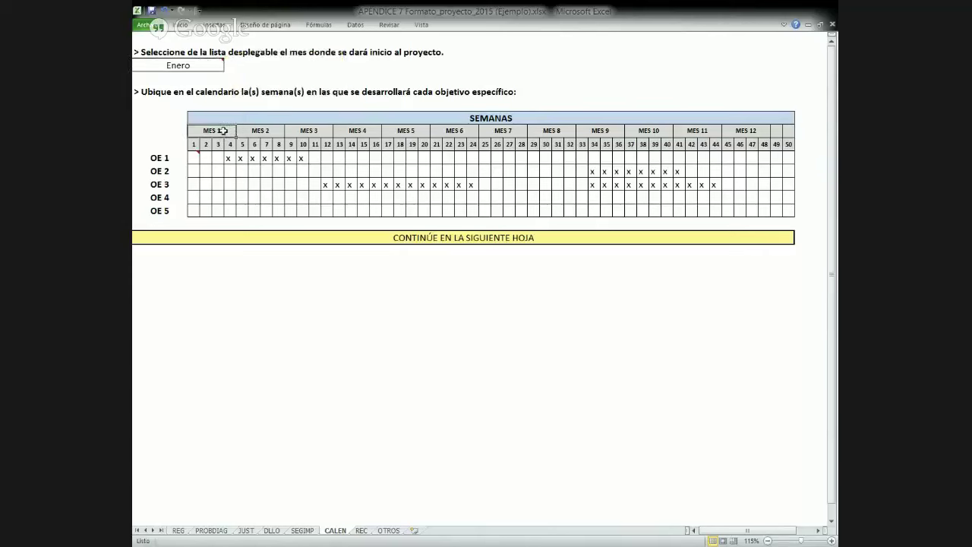
{"action": "left_click", "coordinate": [257, 131]}
{"action": "left_click", "coordinate": [306, 131]}
{"action": "left_click", "coordinate": [351, 130]}
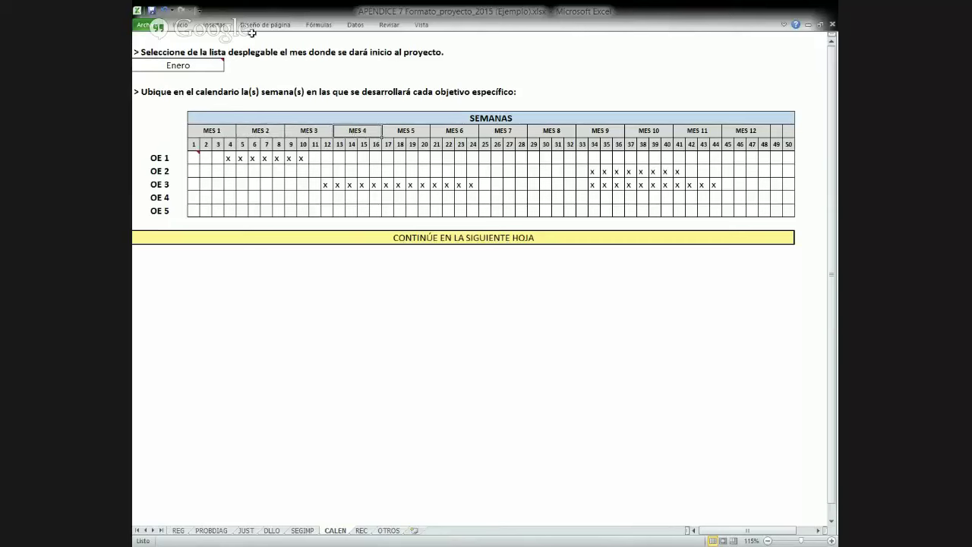
{"action": "left_click", "coordinate": [195, 67]}
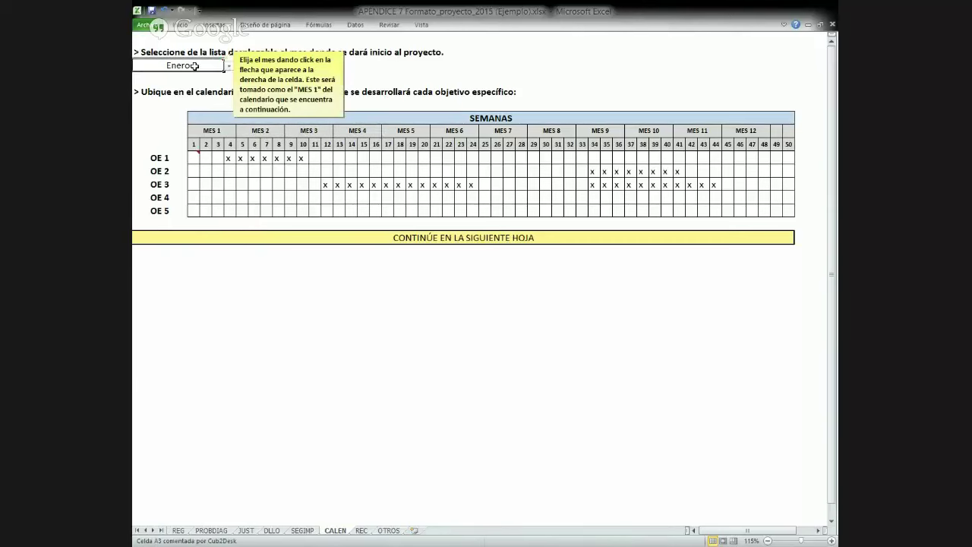
{"action": "left_click", "coordinate": [206, 130]}
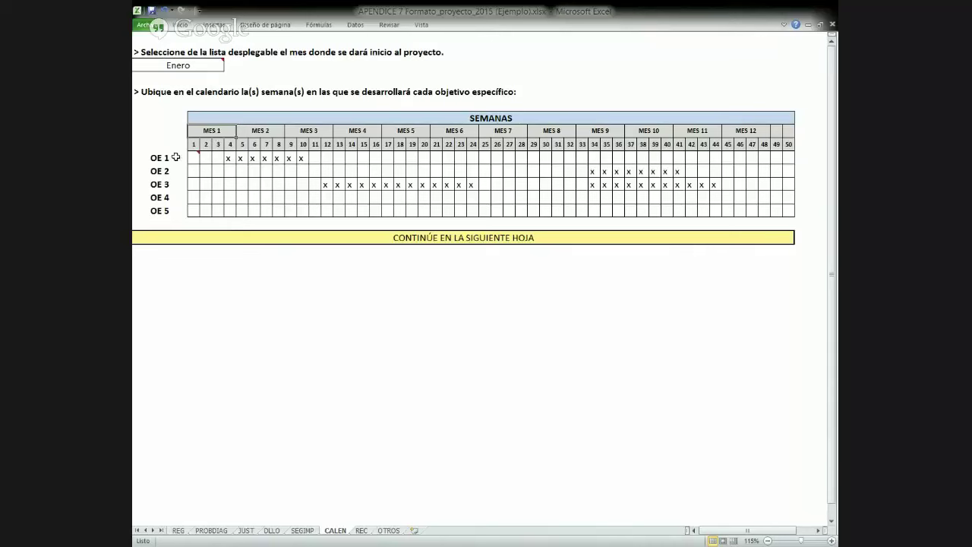
{"action": "mouse_move", "coordinate": [195, 156]}
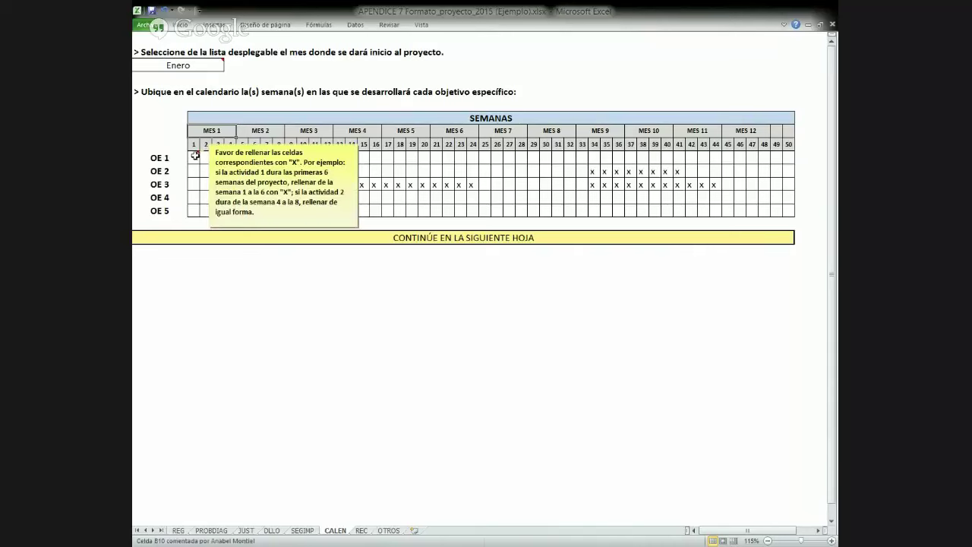
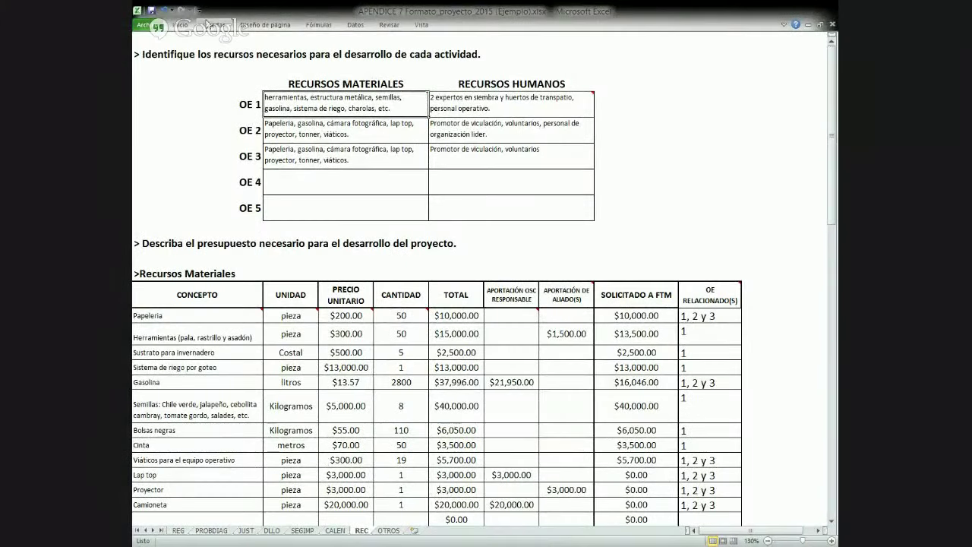
Review the material and human resources listed for objectives OE 1 to OE 3, including their guidance notes
{"action": "left_click", "coordinate": [158, 55]}
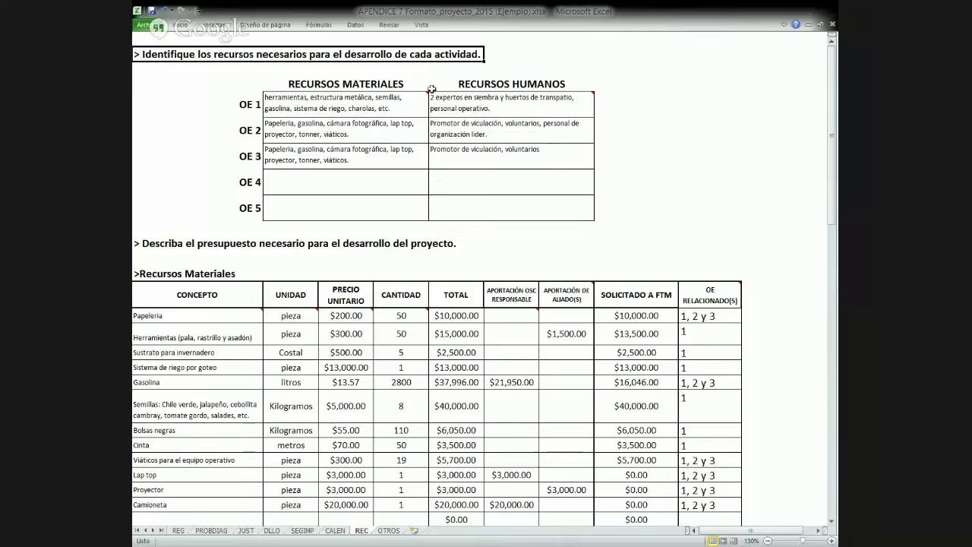
{"action": "mouse_move", "coordinate": [388, 100]}
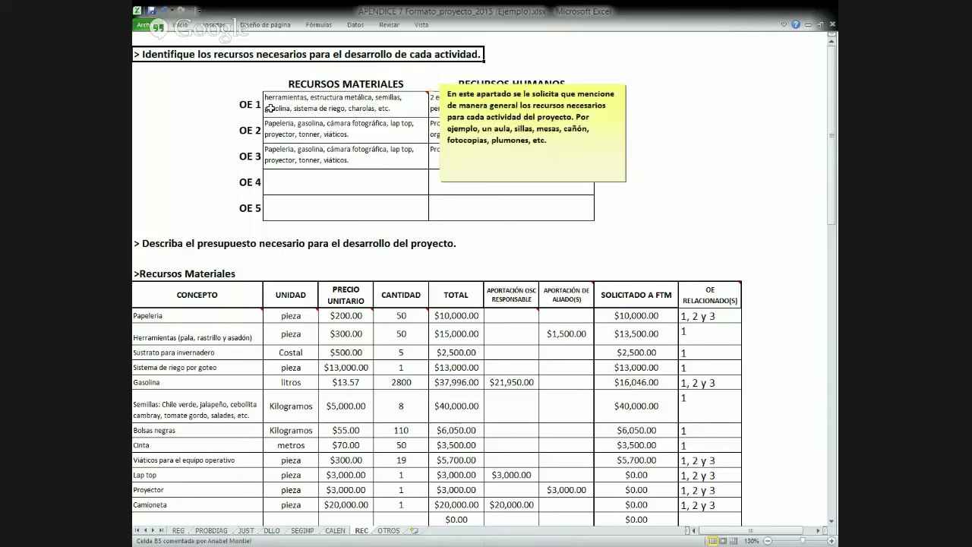
{"action": "mouse_move", "coordinate": [428, 98]}
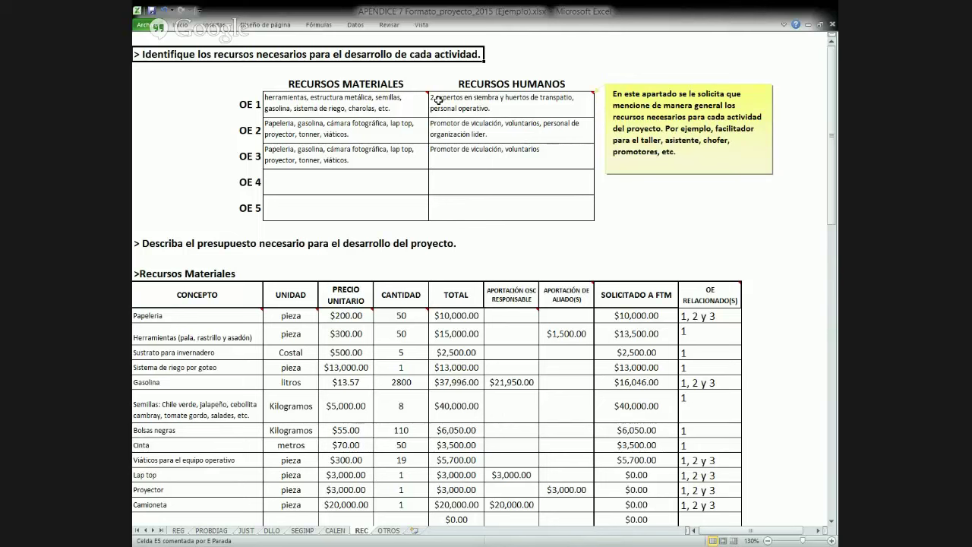
{"action": "left_click", "coordinate": [444, 103]}
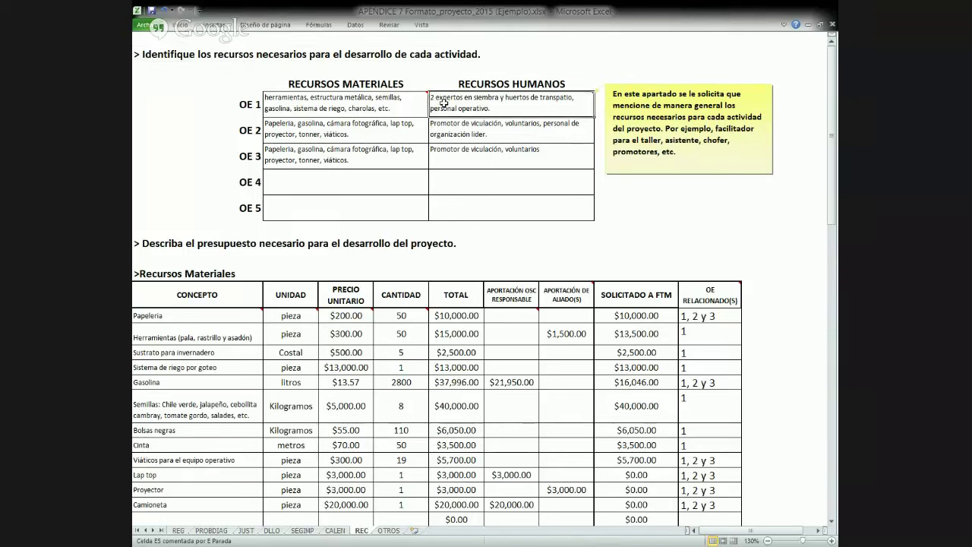
{"action": "left_click", "coordinate": [452, 129]}
{"action": "left_click", "coordinate": [455, 155]}
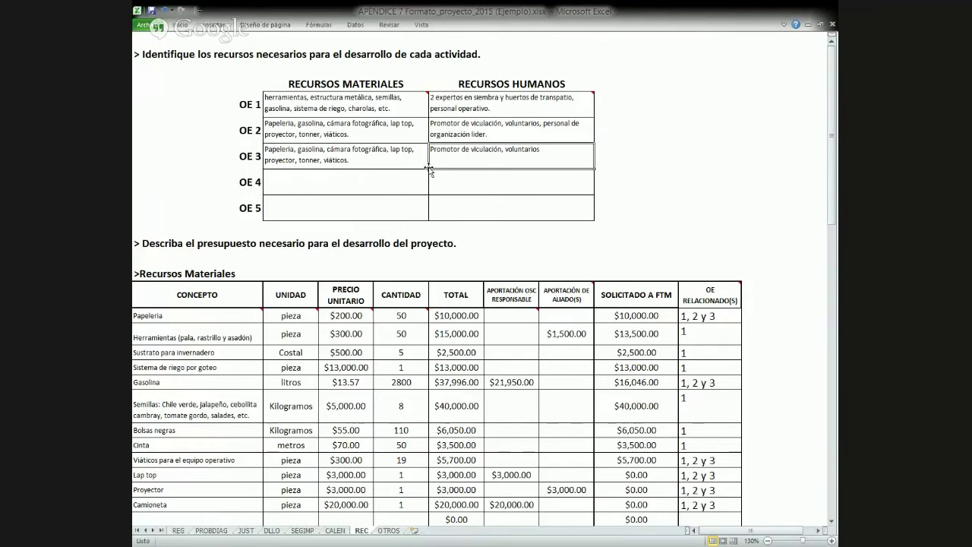
Examine how the project budget is divided into the Recursos Materiales and Recursos Humanos tables
{"action": "scroll", "coordinate": [430, 170], "scroll_direction": "down", "scroll_amount": 3}
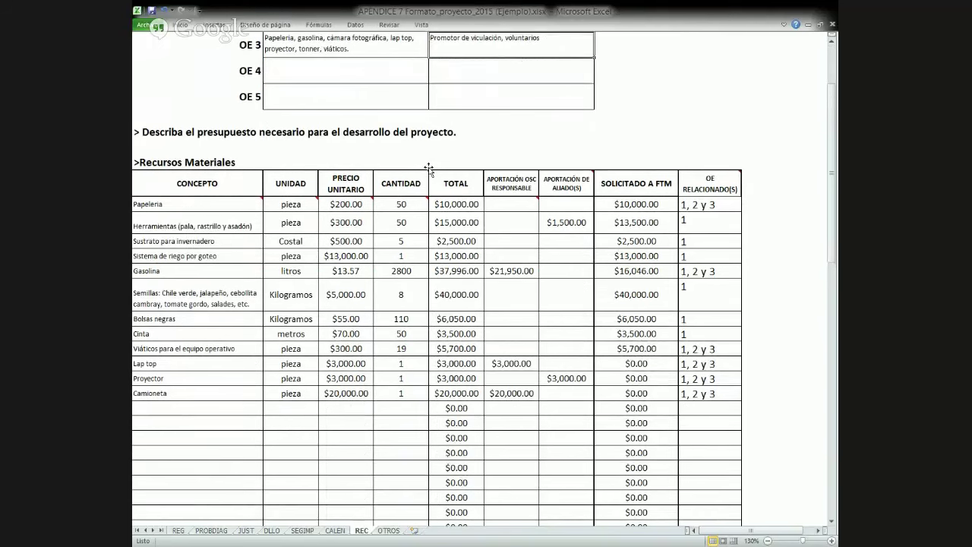
{"action": "left_click", "coordinate": [323, 132]}
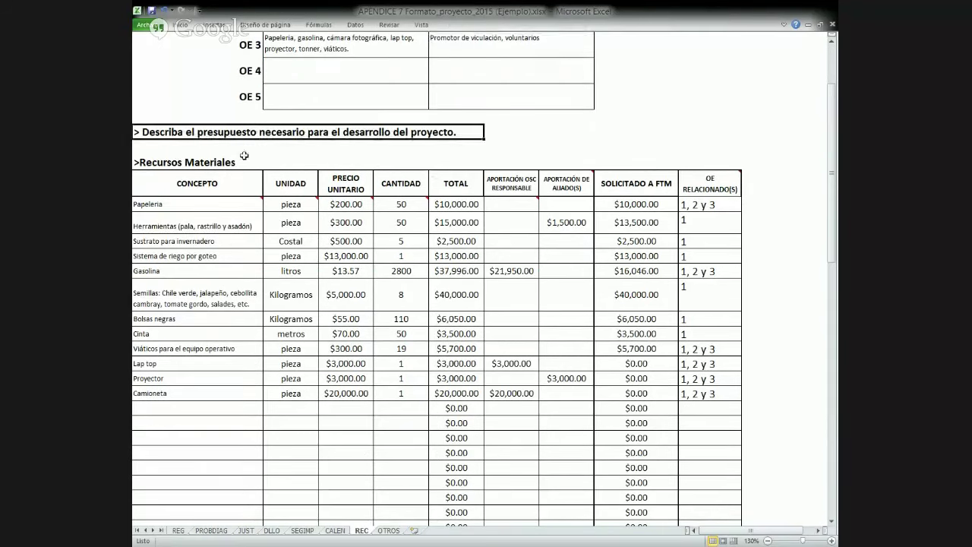
{"action": "left_click", "coordinate": [221, 165]}
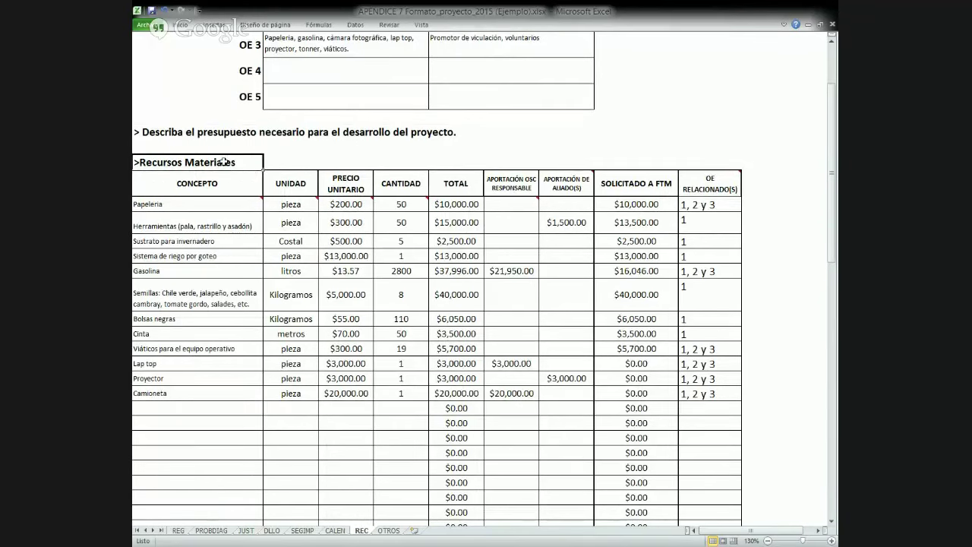
{"action": "scroll", "coordinate": [224, 162], "scroll_direction": "down", "scroll_amount": 7}
{"action": "left_click", "coordinate": [212, 381]}
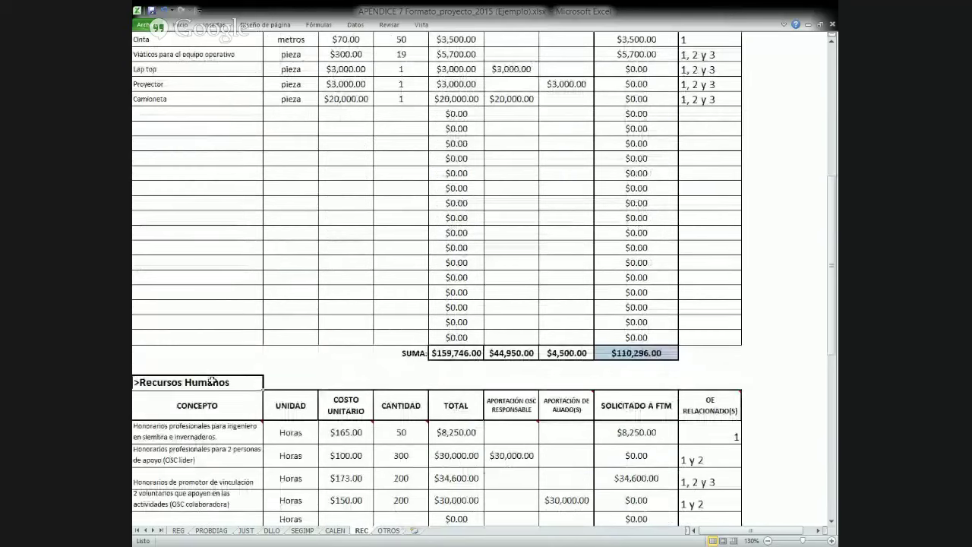
{"action": "scroll", "coordinate": [212, 380], "scroll_direction": "up", "scroll_amount": 5}
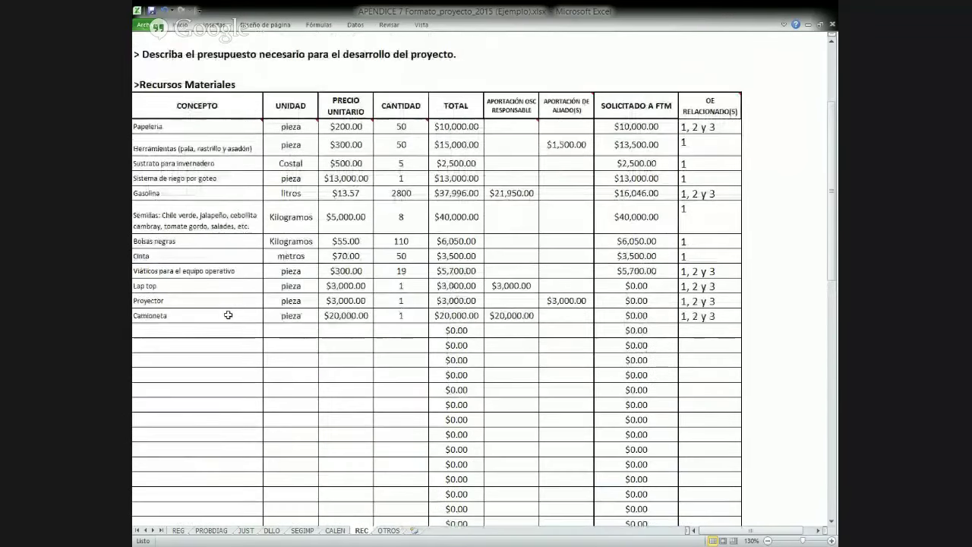
Review the material resources headings for concept, unit, unit price, quantity and total
{"action": "left_click", "coordinate": [227, 89]}
{"action": "left_click", "coordinate": [226, 103]}
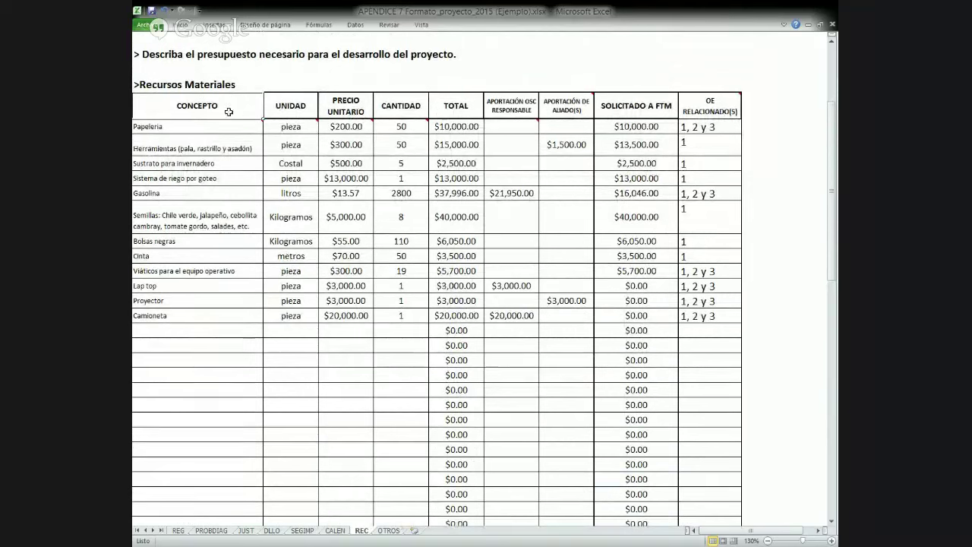
{"action": "left_click", "coordinate": [278, 111]}
{"action": "left_click", "coordinate": [332, 111]}
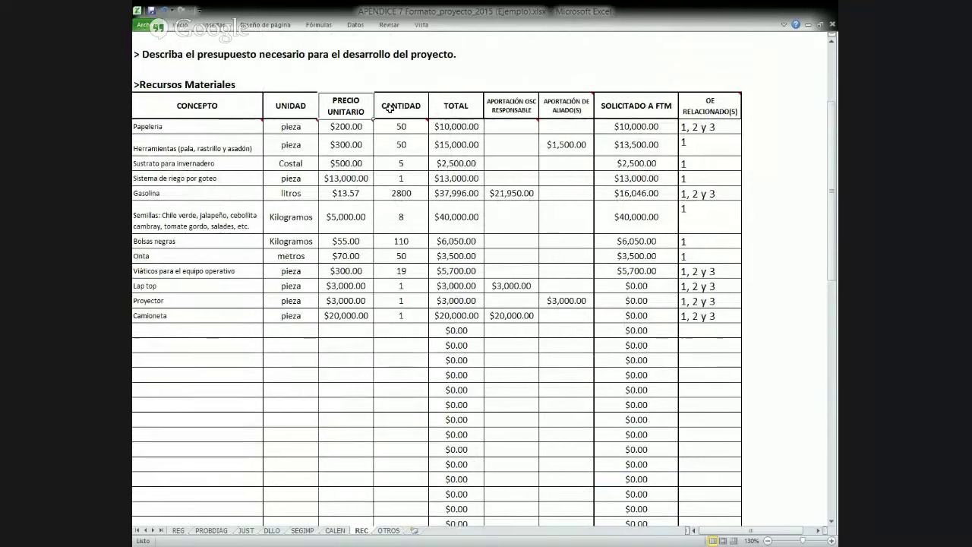
{"action": "left_click", "coordinate": [390, 106]}
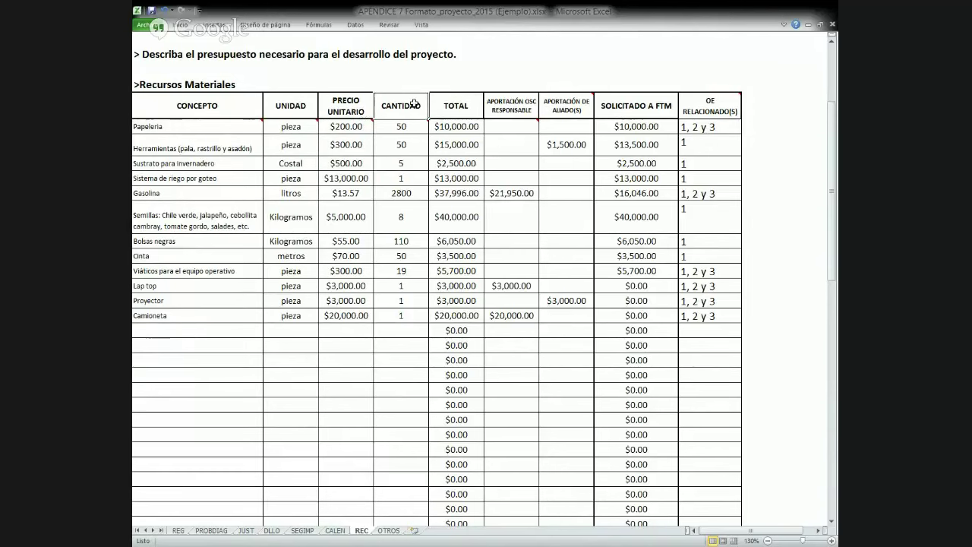
{"action": "left_click", "coordinate": [448, 106]}
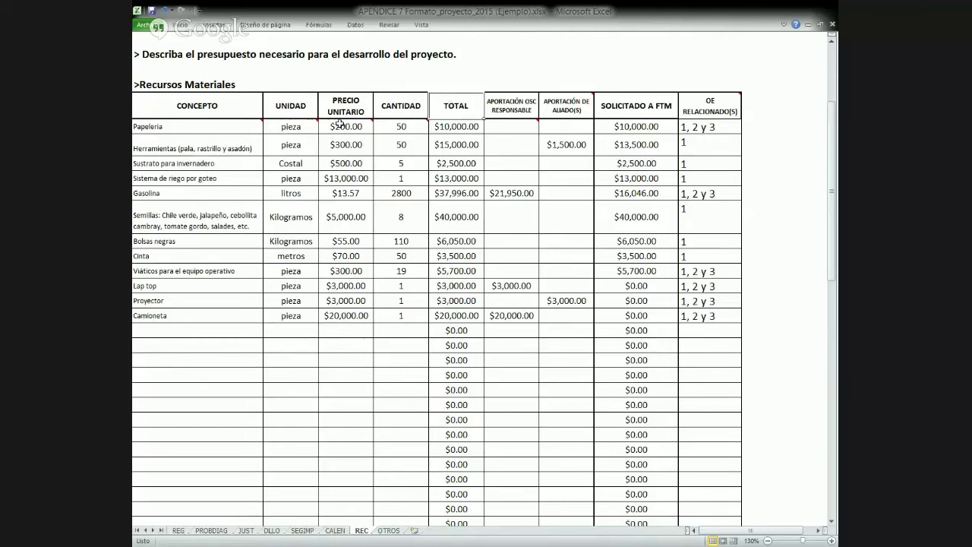
{"action": "mouse_move", "coordinate": [339, 127]}
Examine the responsible organization and ally contribution columns, the amount requested from FTM and the related objectives for Papelería
{"action": "mouse_move", "coordinate": [555, 109]}
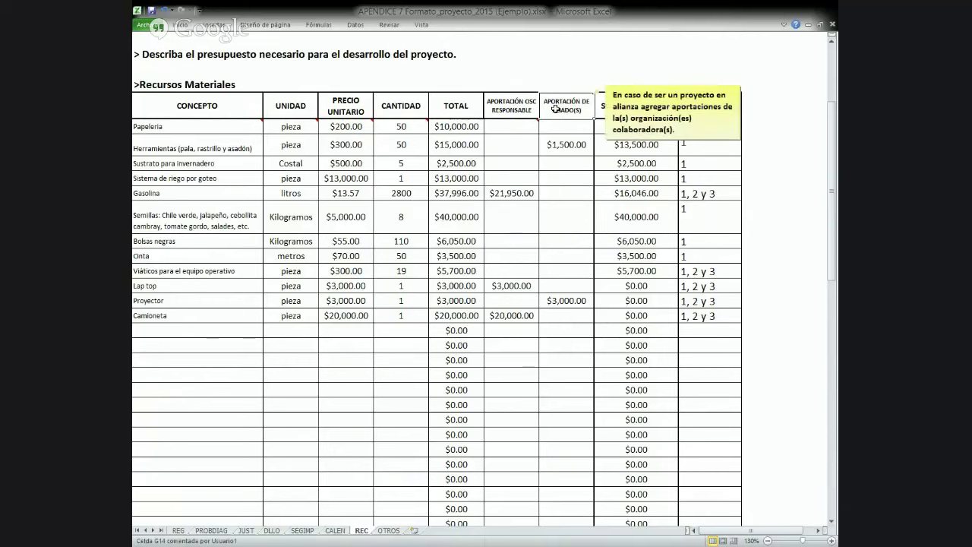
{"action": "left_click", "coordinate": [520, 125]}
{"action": "left_click", "coordinate": [549, 126]}
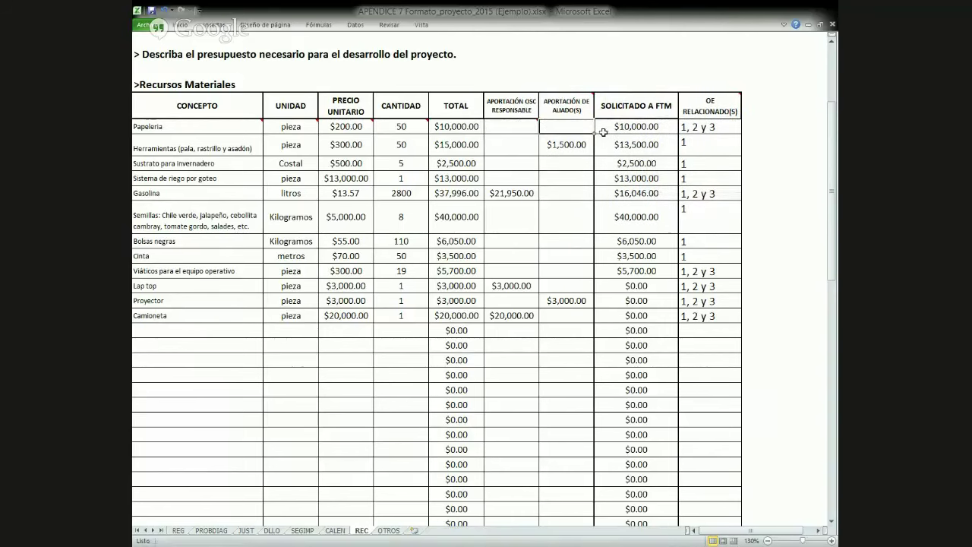
{"action": "left_click", "coordinate": [629, 126]}
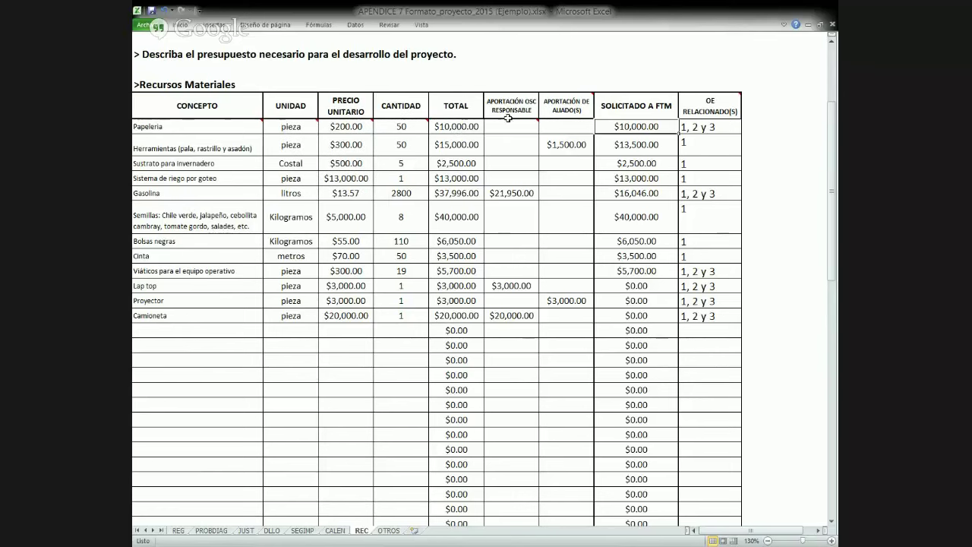
{"action": "mouse_move", "coordinate": [510, 126]}
{"action": "left_click", "coordinate": [704, 128]}
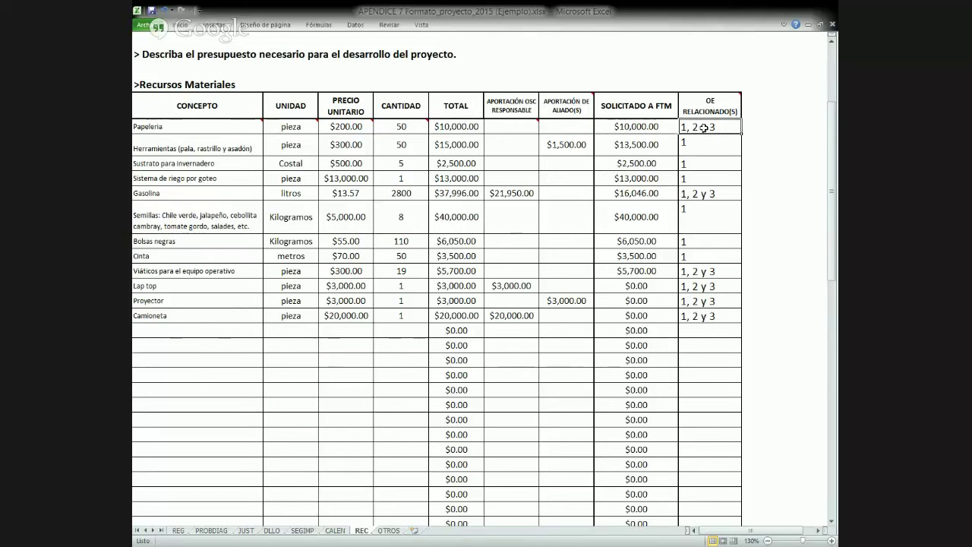
{"action": "mouse_move", "coordinate": [708, 112]}
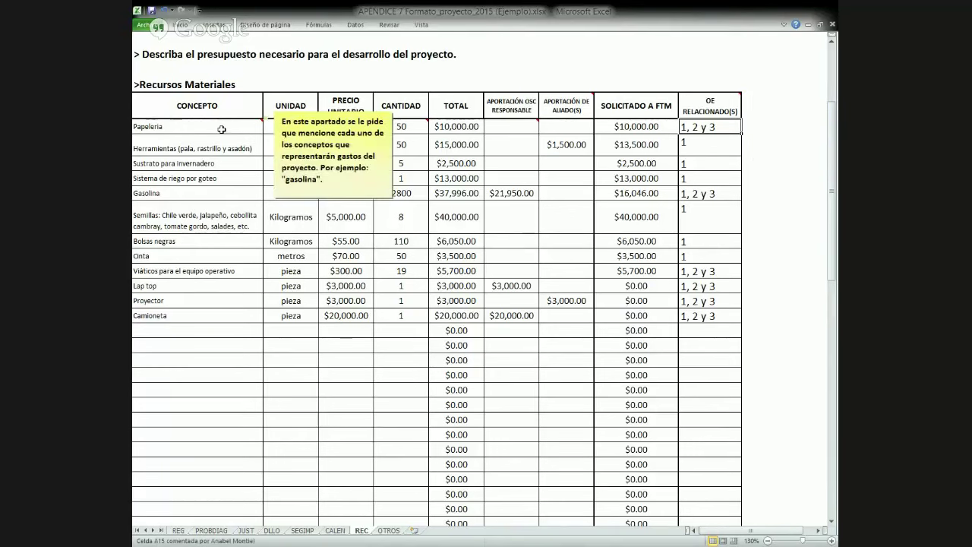
Review the first material concepts, from Papelería to Sistema de riego por goteo, with the concept guidance note
{"action": "left_click", "coordinate": [247, 128]}
{"action": "left_click", "coordinate": [228, 146]}
{"action": "left_click", "coordinate": [237, 162]}
{"action": "left_click", "coordinate": [234, 178]}
Review the Gasolina row from unit, unit price and quantity through contributions, amount requested from FTM and related objectives
{"action": "left_click", "coordinate": [232, 192]}
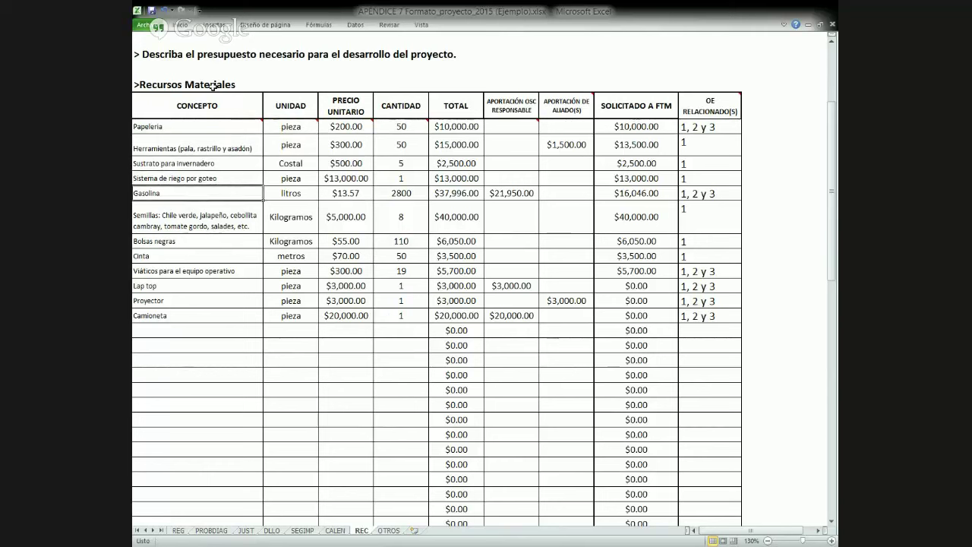
{"action": "left_click", "coordinate": [293, 191]}
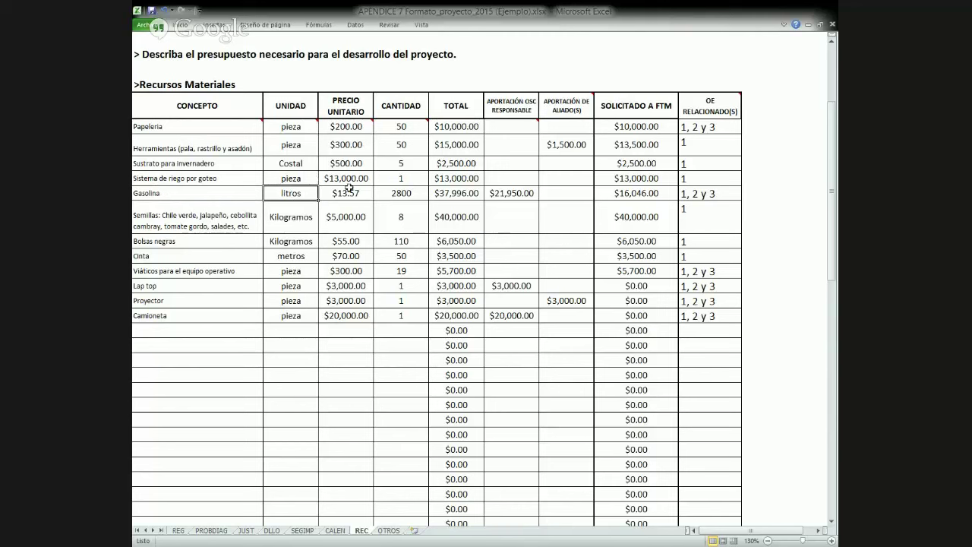
{"action": "left_click", "coordinate": [348, 191]}
{"action": "left_click", "coordinate": [398, 191]}
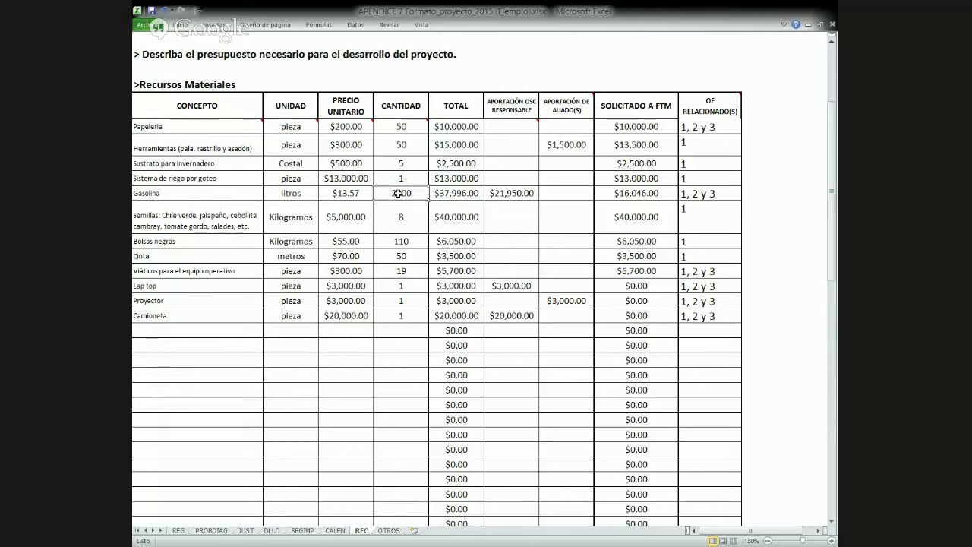
{"action": "left_click", "coordinate": [445, 195]}
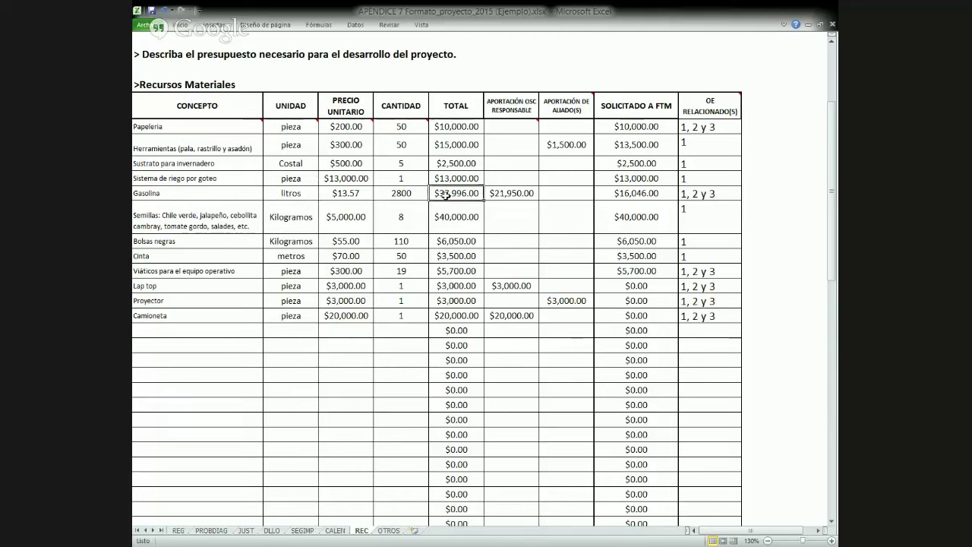
{"action": "left_click", "coordinate": [523, 196]}
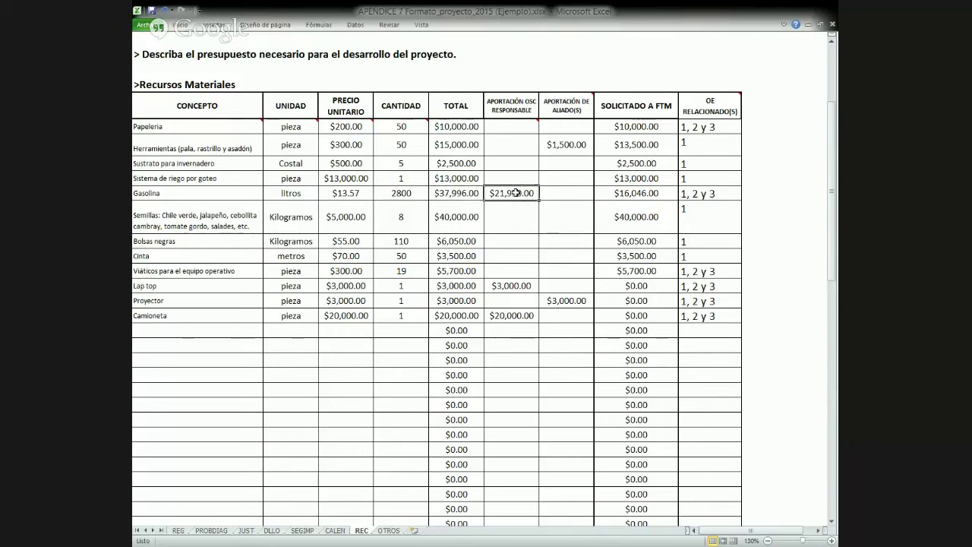
{"action": "left_click", "coordinate": [565, 193]}
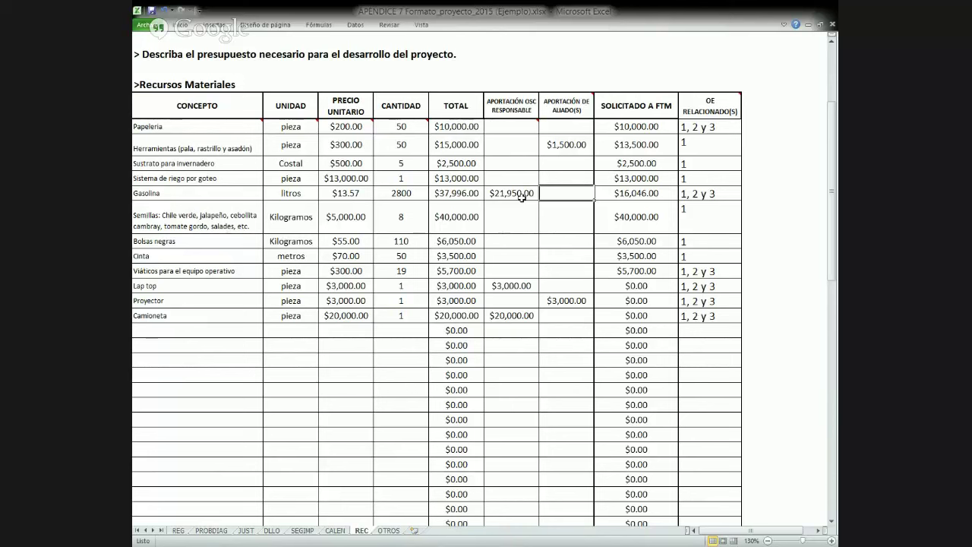
{"action": "left_click", "coordinate": [622, 192]}
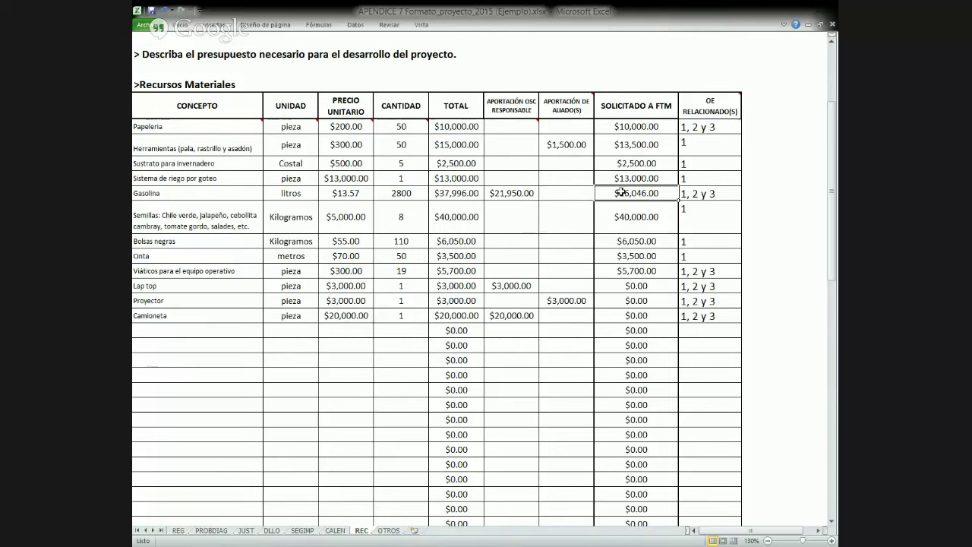
{"action": "left_click", "coordinate": [705, 193]}
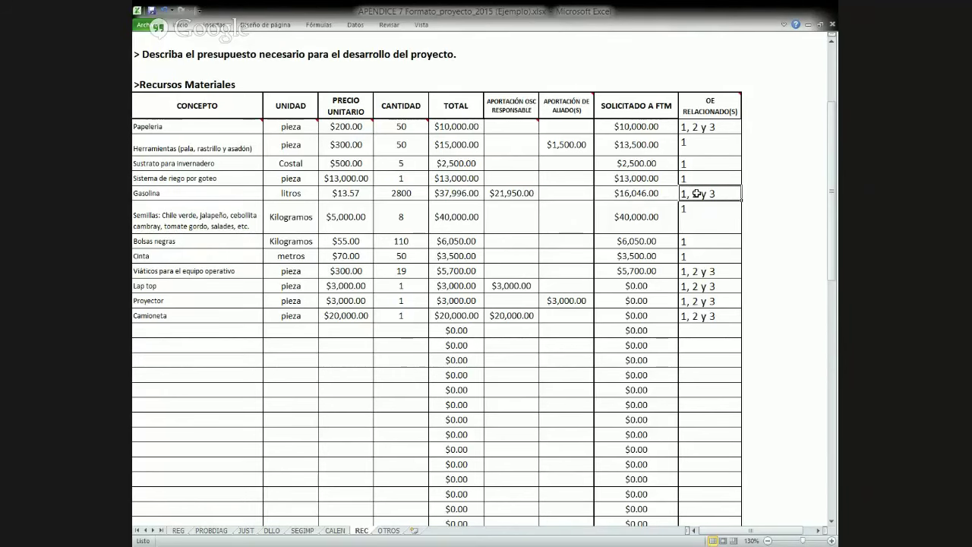
Examine the Recursos Materiales sums for the total, responsible organization contribution, ally contribution and amount requested from FTM
{"action": "scroll", "coordinate": [697, 194], "scroll_direction": "down", "scroll_amount": 1}
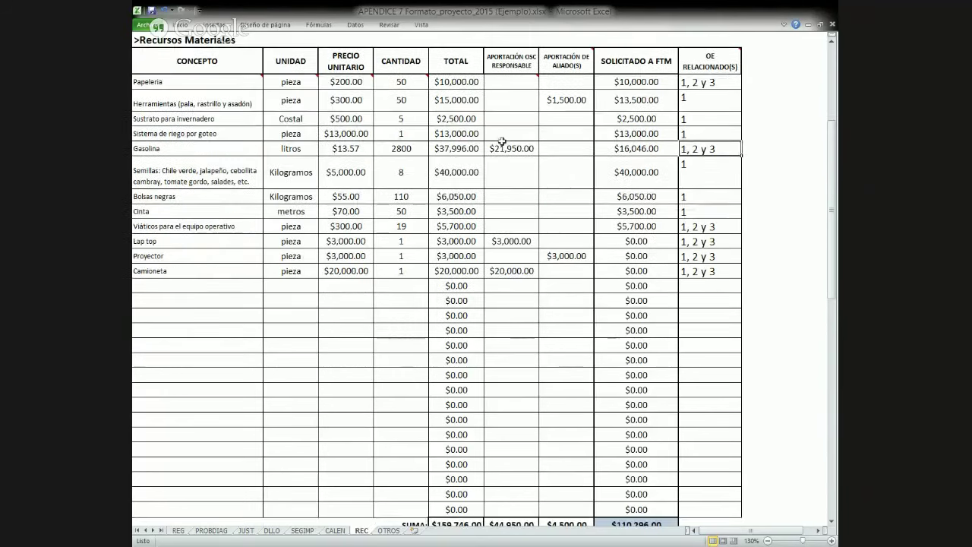
{"action": "scroll", "coordinate": [385, 174], "scroll_direction": "down", "scroll_amount": 6}
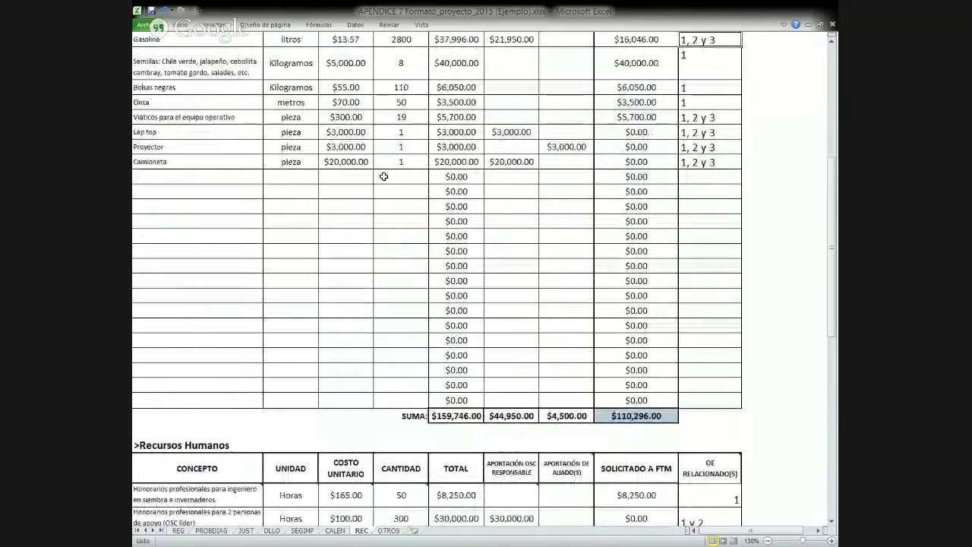
{"action": "scroll", "coordinate": [382, 178], "scroll_direction": "up", "scroll_amount": 5}
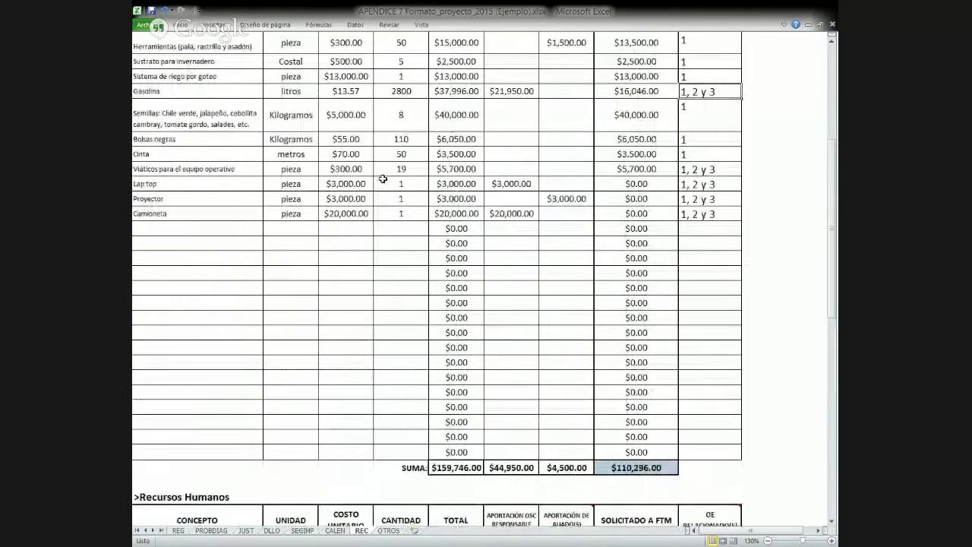
{"action": "scroll", "coordinate": [382, 178], "scroll_direction": "down", "scroll_amount": 1}
{"action": "scroll", "coordinate": [386, 183], "scroll_direction": "down", "scroll_amount": 1}
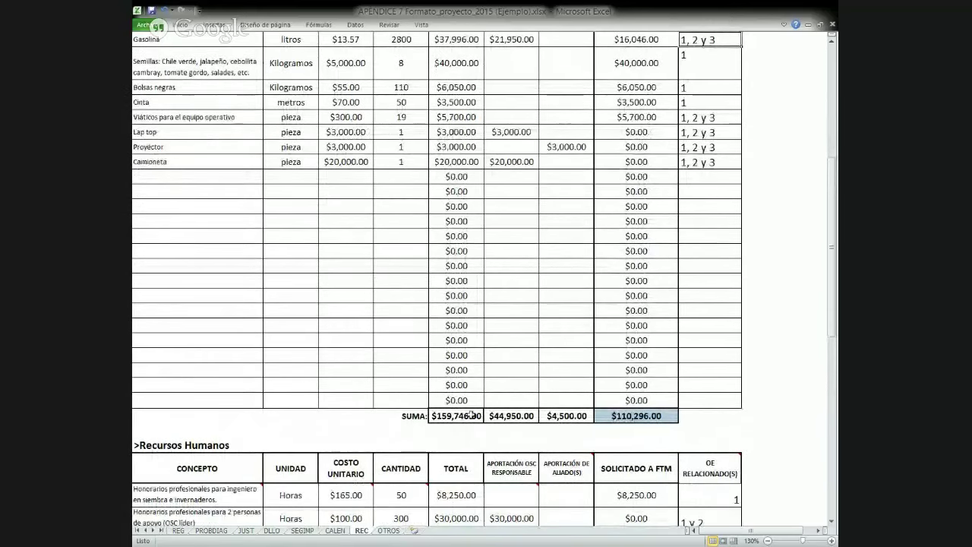
{"action": "scroll", "coordinate": [458, 416], "scroll_direction": "up", "scroll_amount": 3}
{"action": "scroll", "coordinate": [458, 416], "scroll_direction": "down", "scroll_amount": 1}
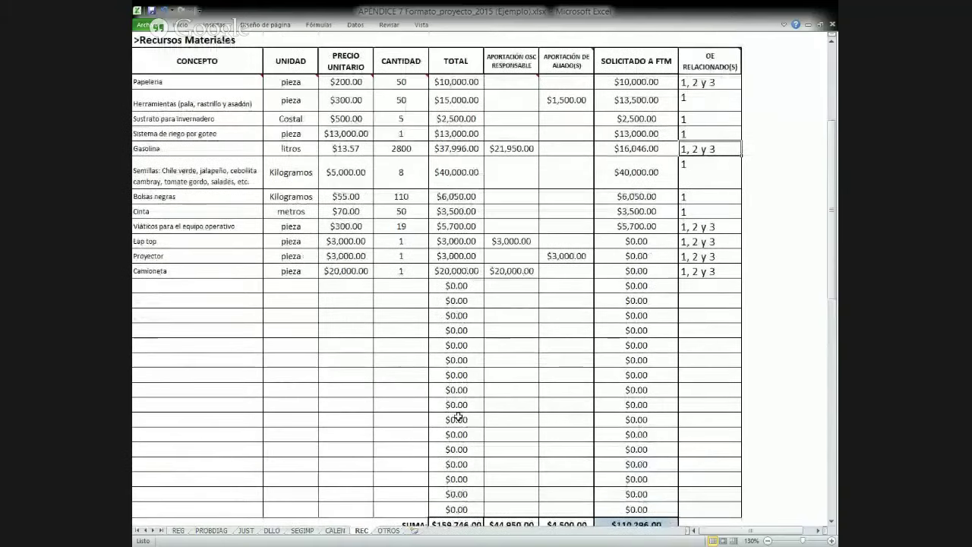
{"action": "scroll", "coordinate": [460, 425], "scroll_direction": "down", "scroll_amount": 1}
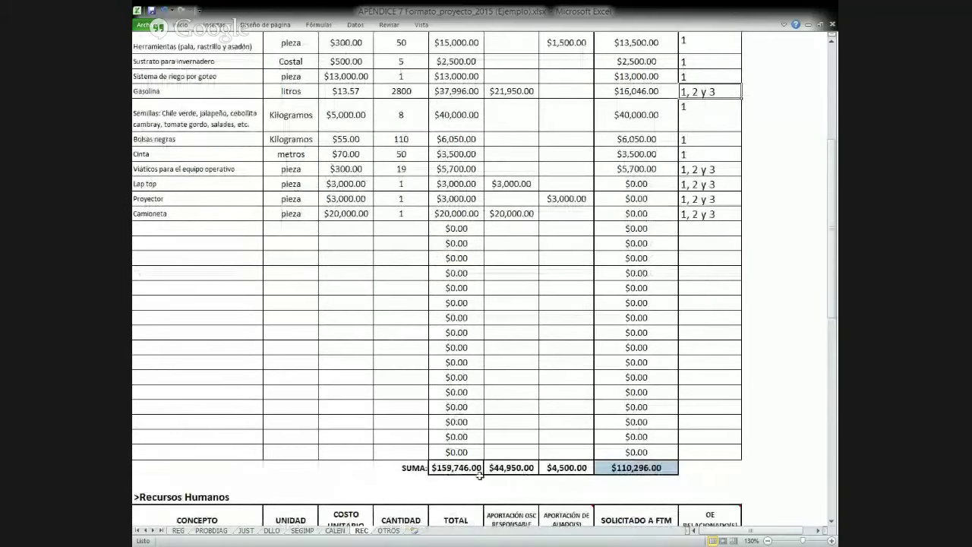
{"action": "left_click", "coordinate": [515, 468]}
{"action": "scroll", "coordinate": [515, 468], "scroll_direction": "down", "scroll_amount": 2}
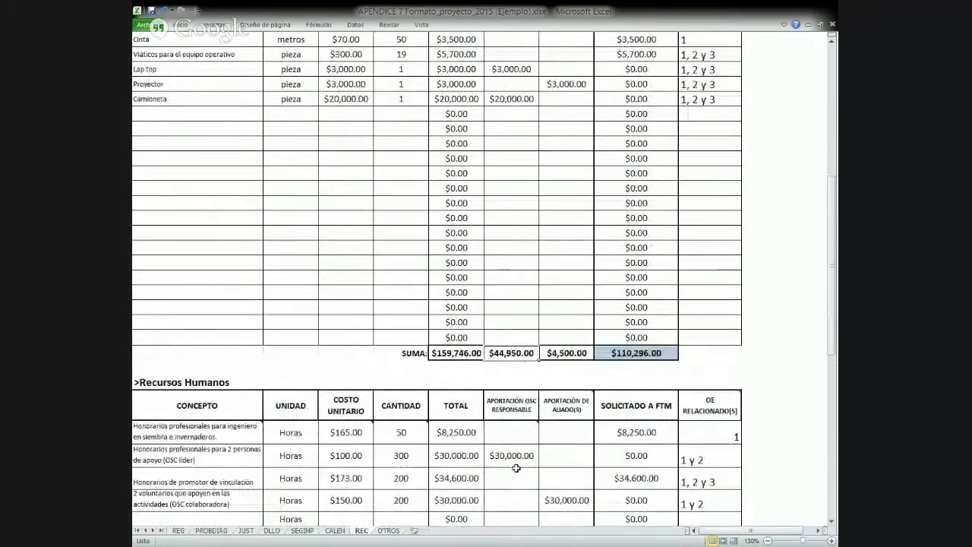
{"action": "left_click", "coordinate": [569, 351]}
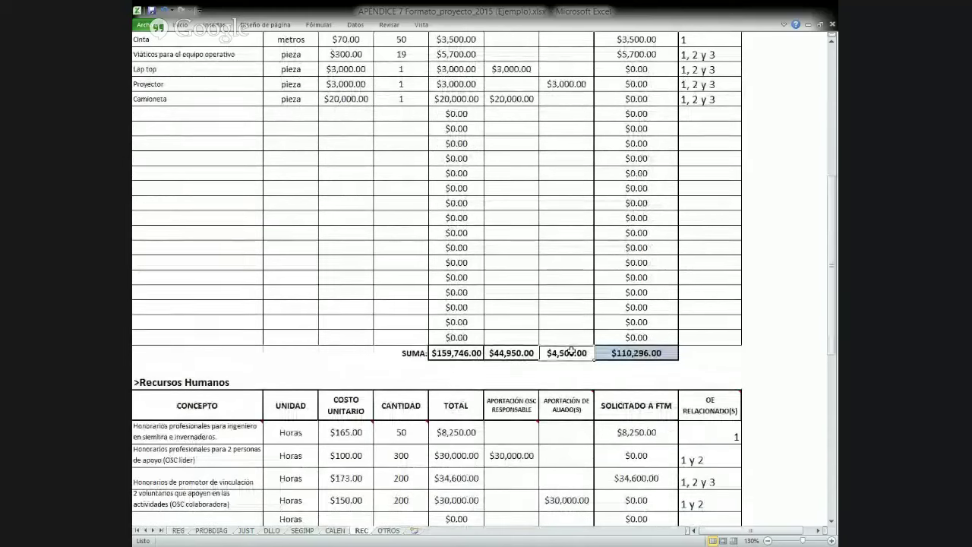
{"action": "left_click", "coordinate": [622, 354]}
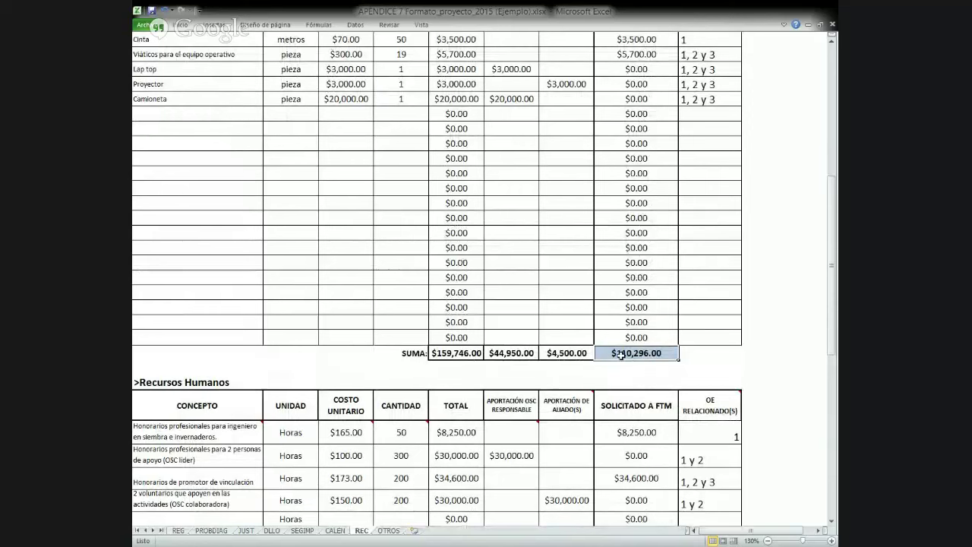
Review the Recursos Humanos headings for concept, unit cost, quantity, total and responsible organization contribution, including the quantity guidance note
{"action": "scroll", "coordinate": [622, 354], "scroll_direction": "down", "scroll_amount": 5}
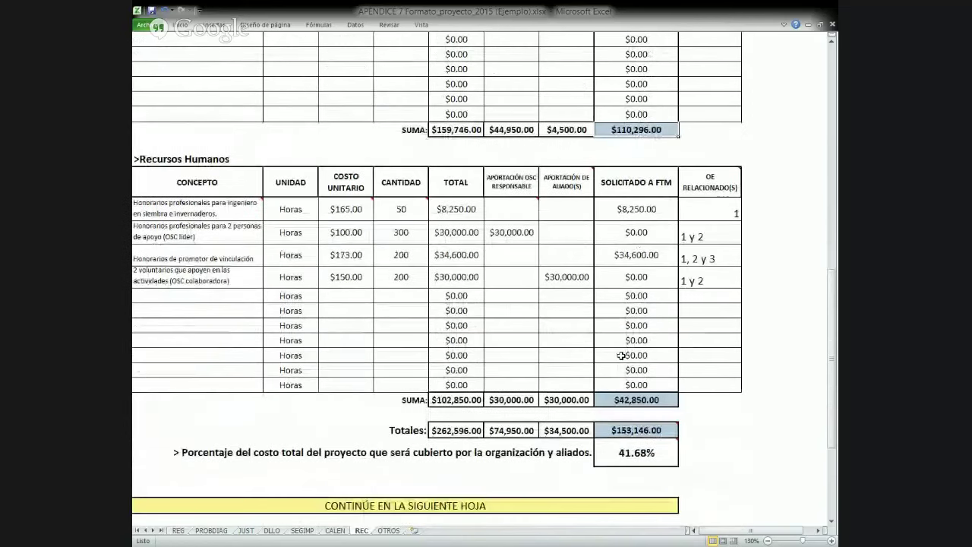
{"action": "scroll", "coordinate": [622, 355], "scroll_direction": "down", "scroll_amount": 1}
{"action": "left_click", "coordinate": [185, 114]}
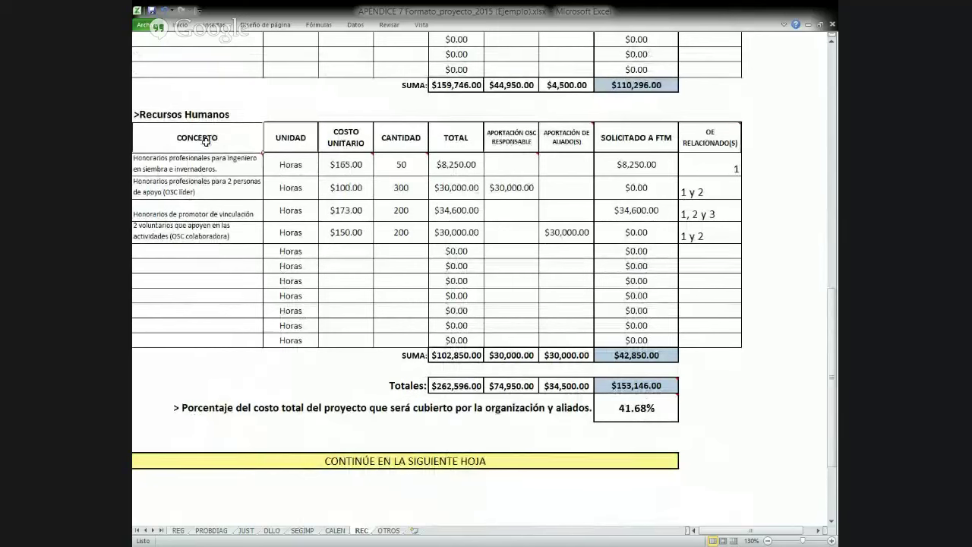
{"action": "left_click", "coordinate": [346, 145]}
{"action": "left_click", "coordinate": [400, 148]}
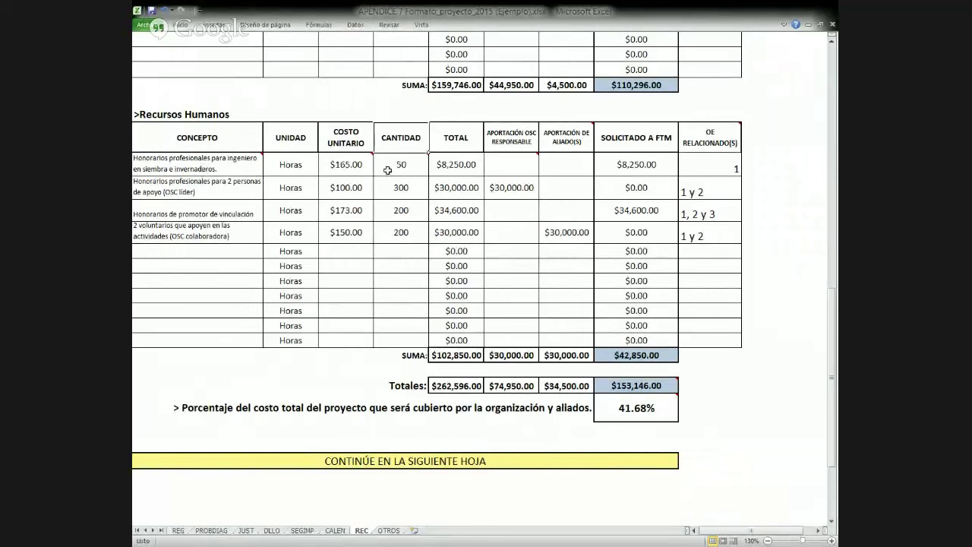
{"action": "mouse_move", "coordinate": [401, 167]}
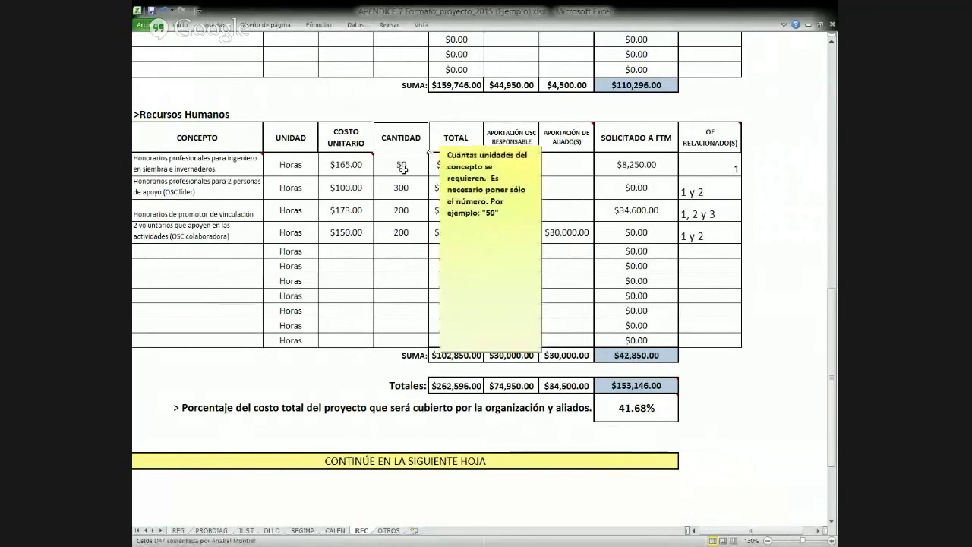
{"action": "left_click", "coordinate": [454, 143]}
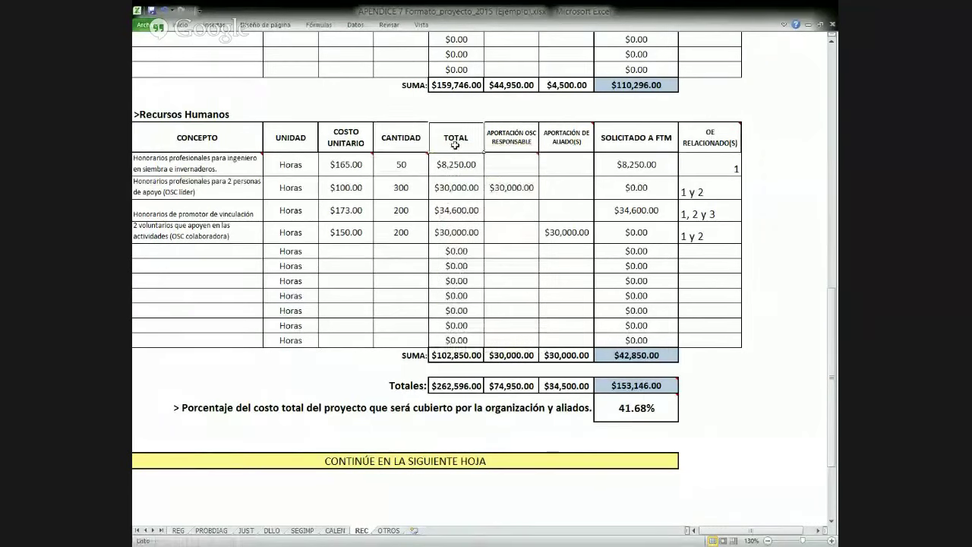
{"action": "left_click", "coordinate": [511, 148]}
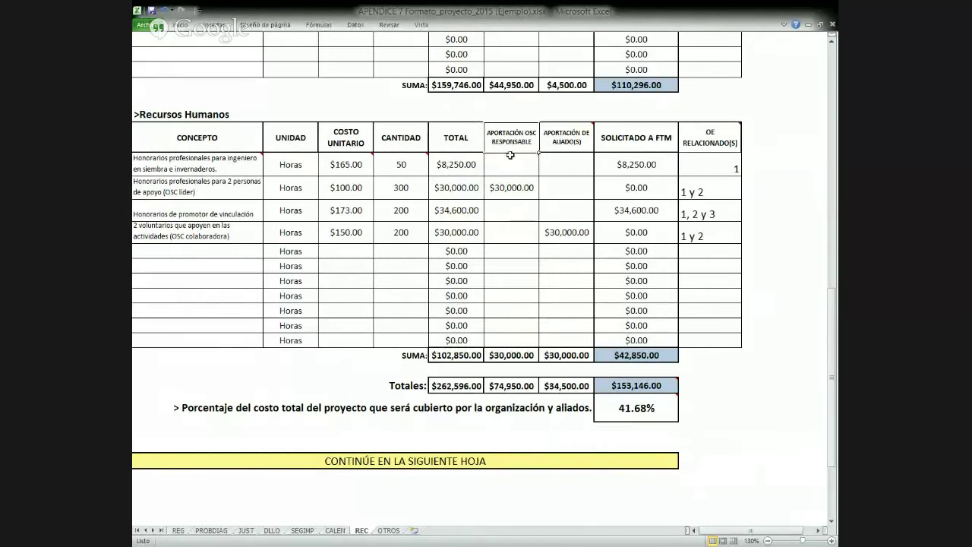
Examine the contributions, amount requested from FTM and related objective for the engineer's professional fees in Recursos Humanos
{"action": "mouse_move", "coordinate": [511, 165]}
{"action": "left_click", "coordinate": [559, 171]}
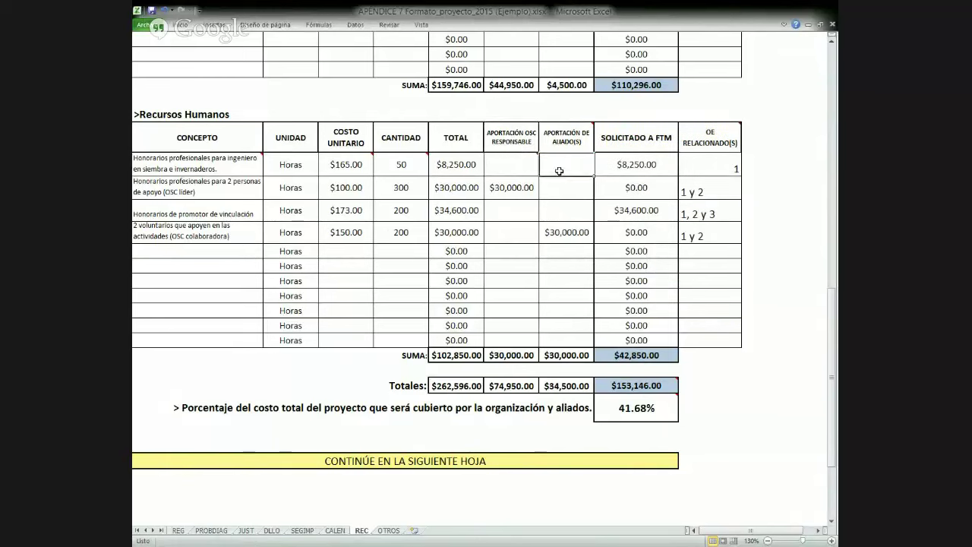
{"action": "left_click", "coordinate": [630, 164]}
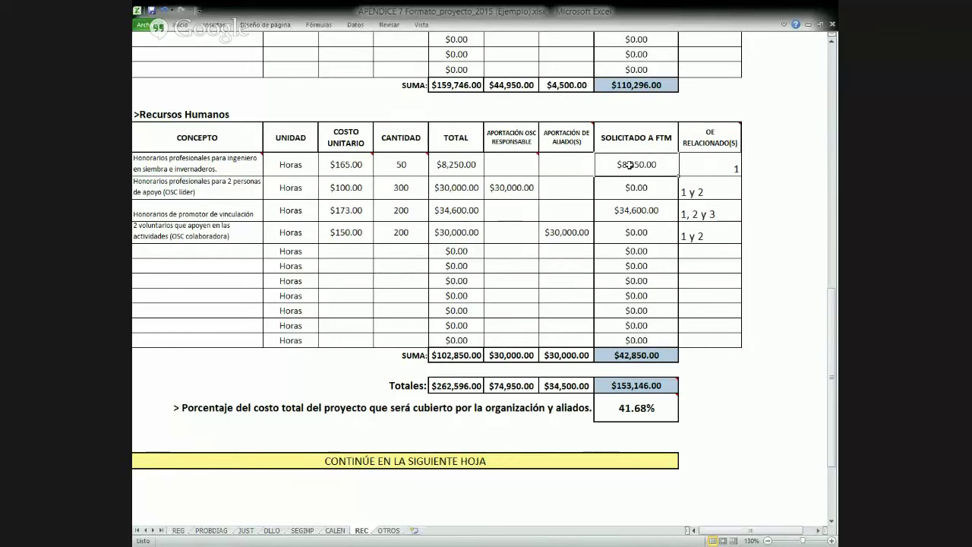
{"action": "left_click", "coordinate": [685, 160]}
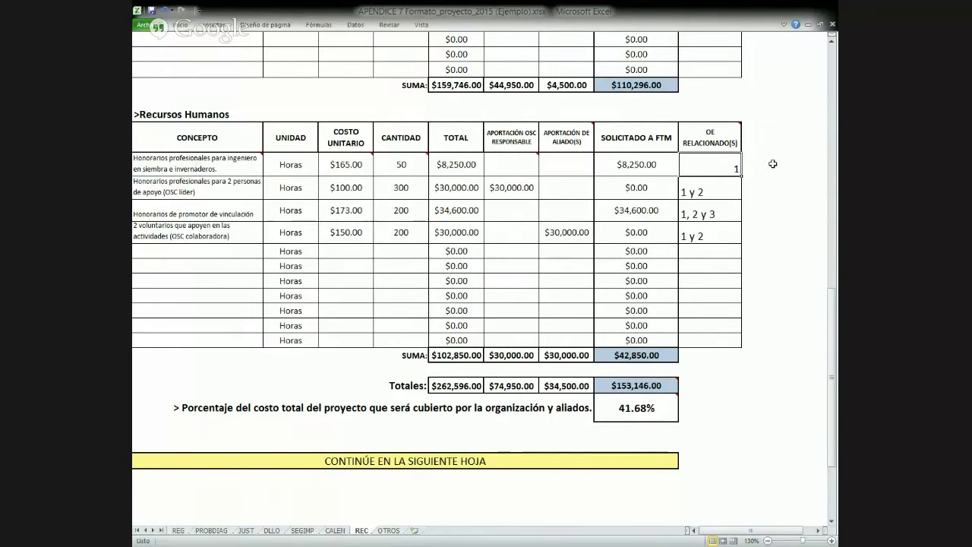
Review the four human resources concepts, from the engineer's fees to the collaborating organization's volunteers, and their unit in hours
{"action": "left_click", "coordinate": [193, 166]}
{"action": "left_click", "coordinate": [201, 192]}
{"action": "left_click", "coordinate": [205, 210]}
{"action": "left_click", "coordinate": [206, 229]}
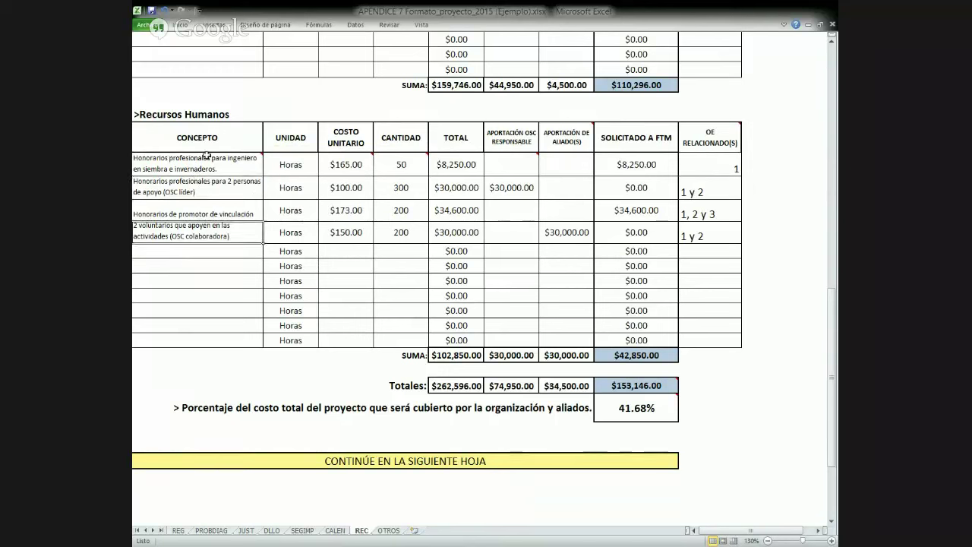
{"action": "left_click", "coordinate": [295, 188]}
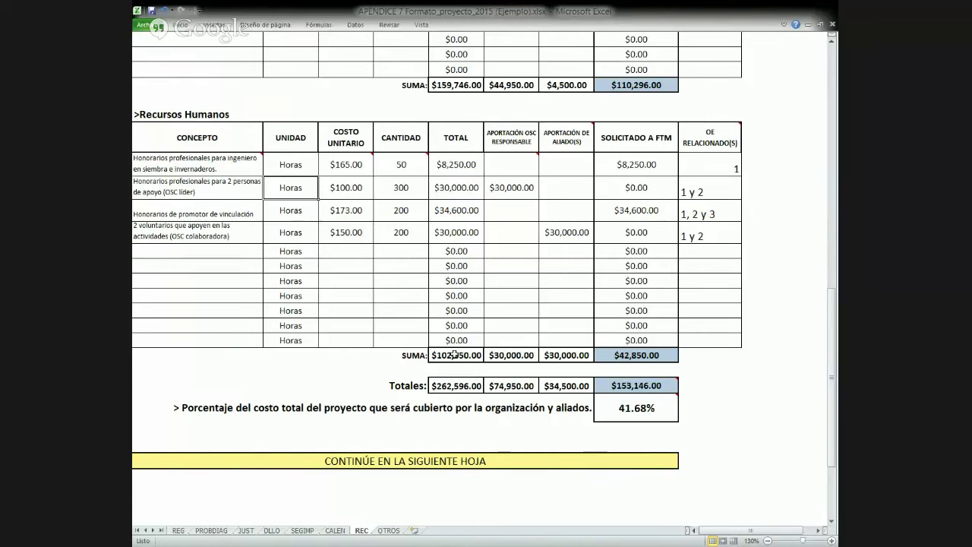
Examine the Recursos Humanos sums for total cost, organization contribution, ally contribution and amount requested from FTM
{"action": "left_click", "coordinate": [454, 354]}
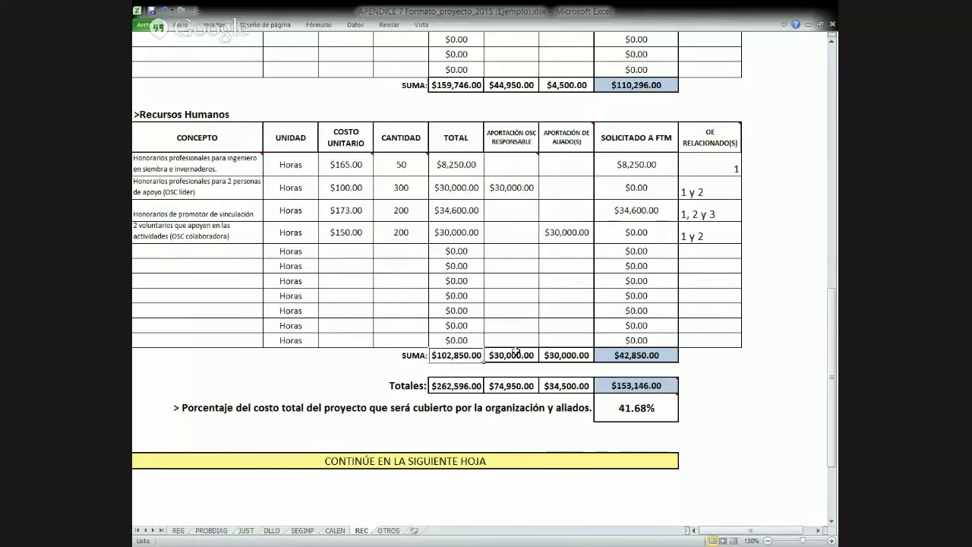
{"action": "left_click", "coordinate": [514, 352]}
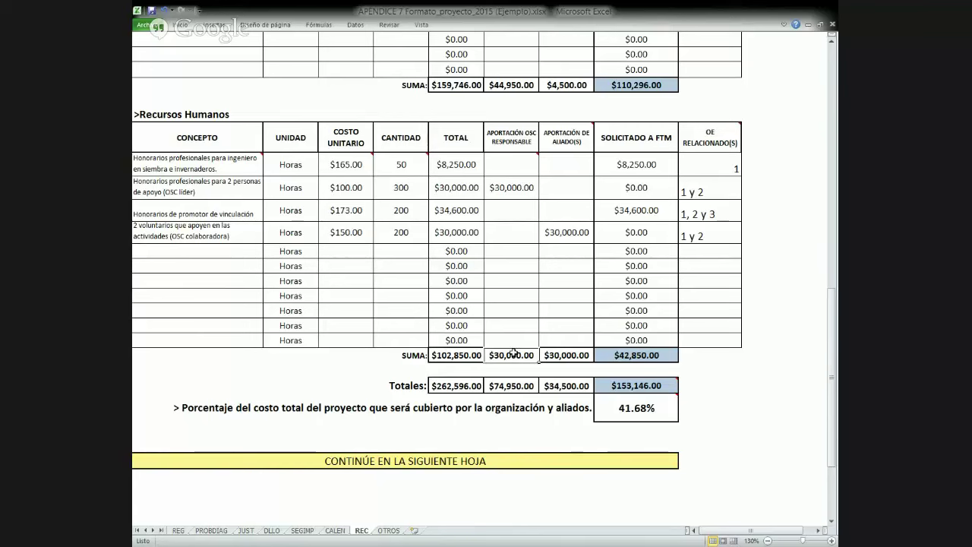
{"action": "left_click", "coordinate": [556, 356]}
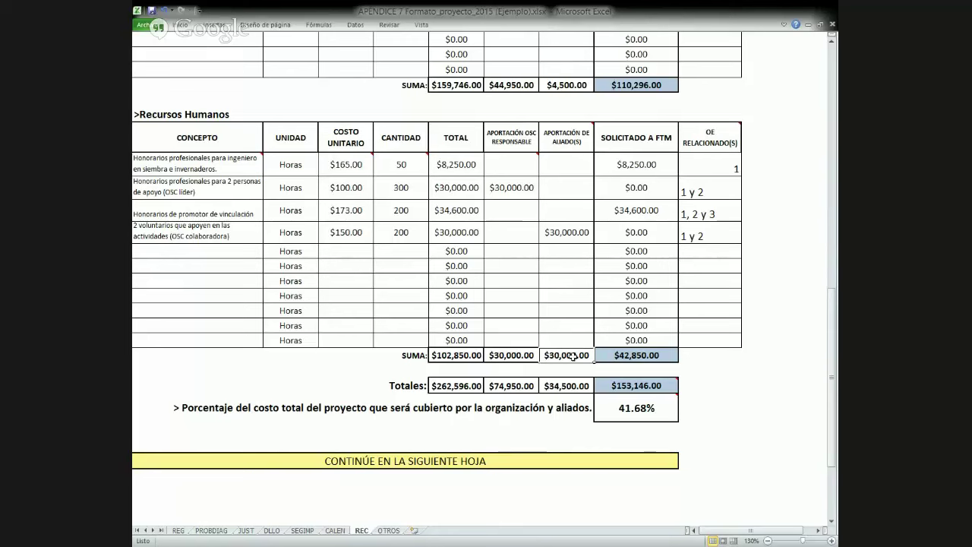
{"action": "left_click", "coordinate": [642, 356]}
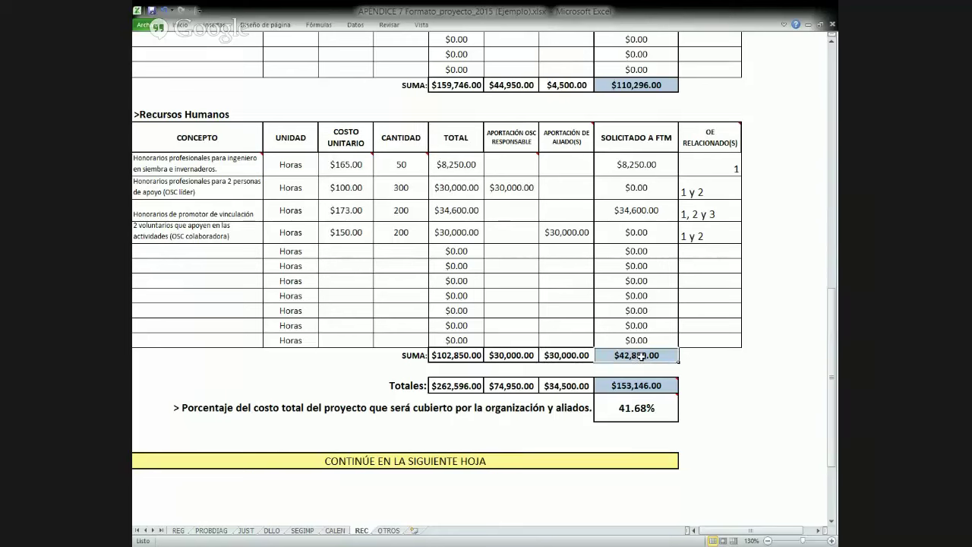
Examine the project's overall Totales for cost, organization contribution, ally contribution and FTM request, plus the percentage covered by the organization and allies
{"action": "left_click", "coordinate": [449, 386]}
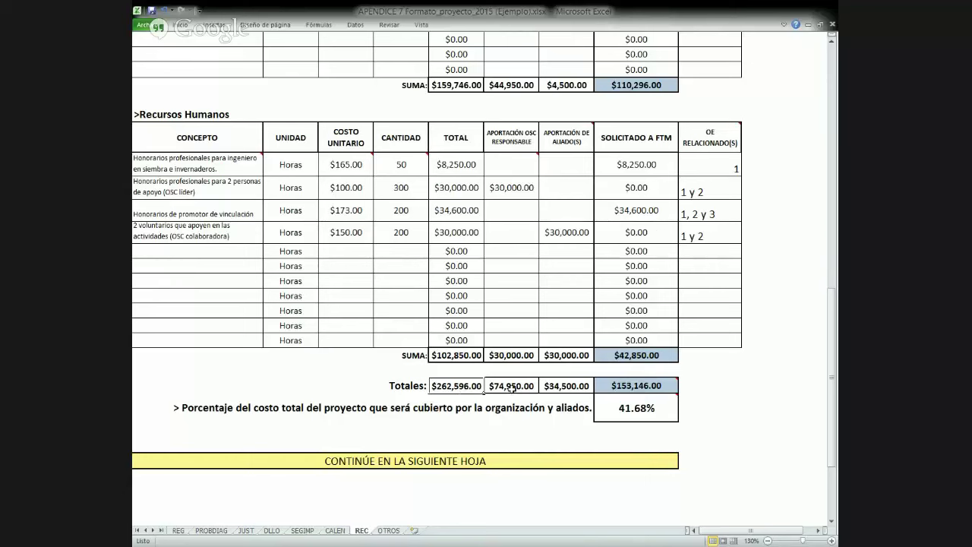
{"action": "left_click", "coordinate": [512, 388]}
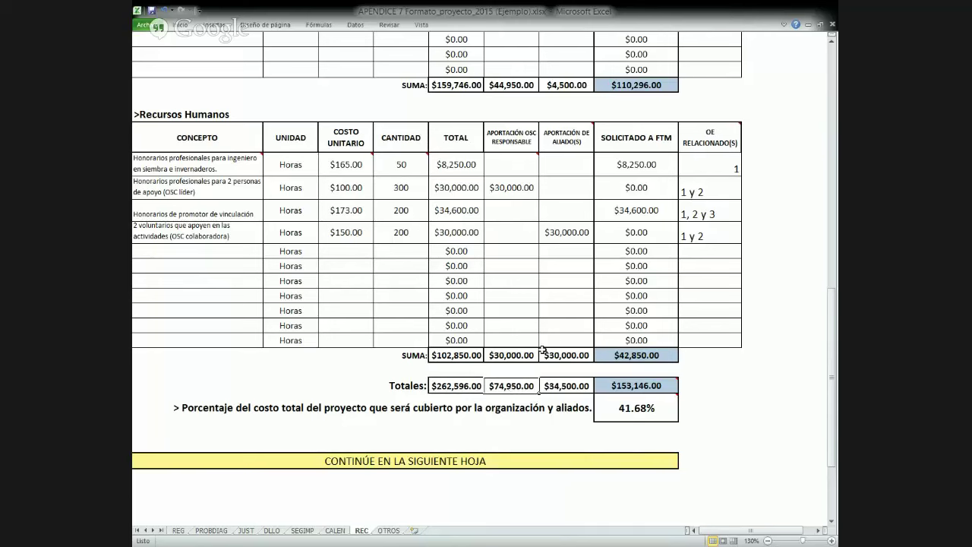
{"action": "left_click", "coordinate": [563, 387]}
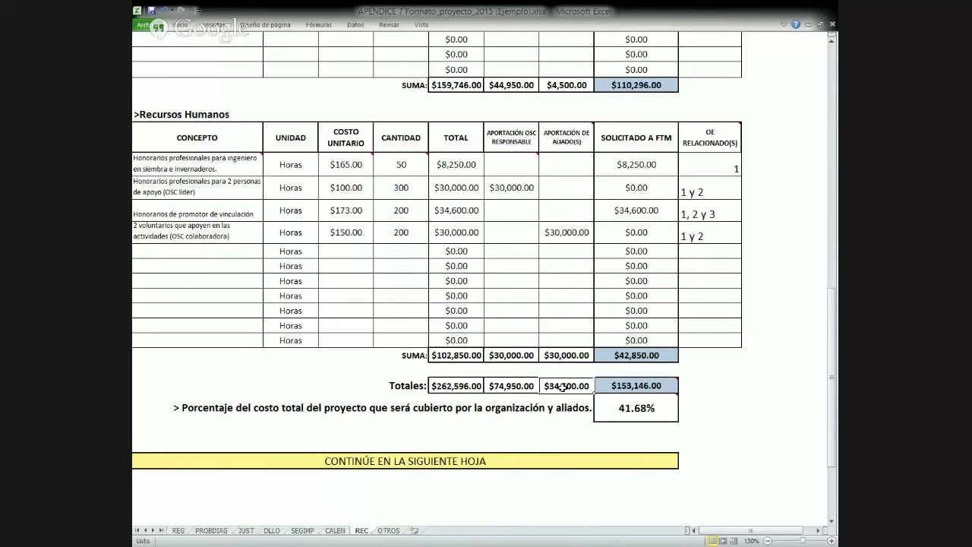
{"action": "mouse_move", "coordinate": [630, 386]}
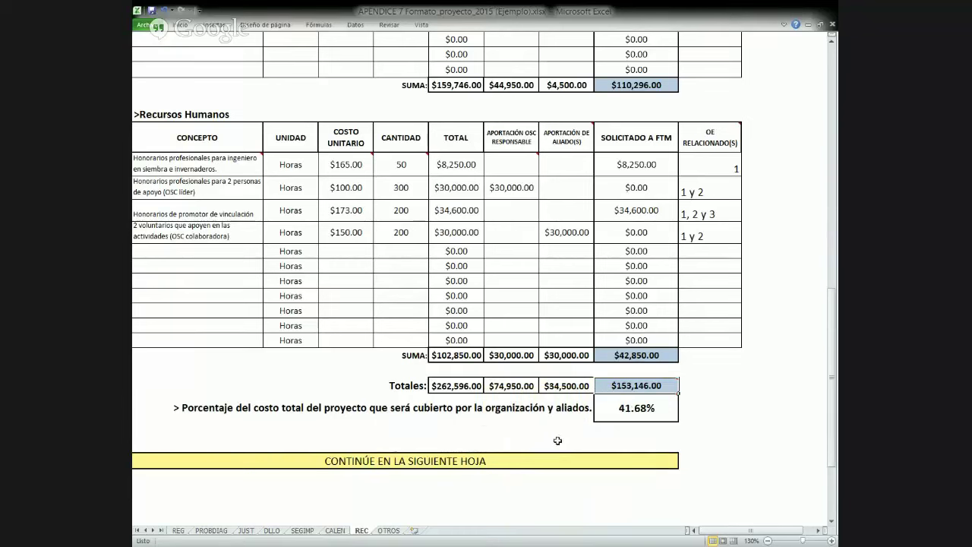
{"action": "mouse_move", "coordinate": [621, 415]}
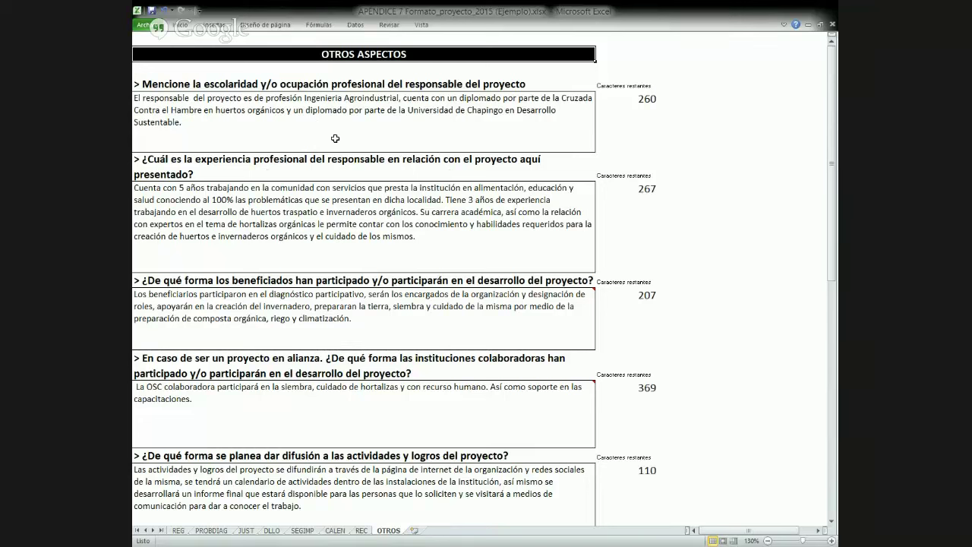
On the OTROS sheet, review the questions and example answers on the project lead's schooling or occupation and related professional experience
{"action": "left_click", "coordinate": [315, 87]}
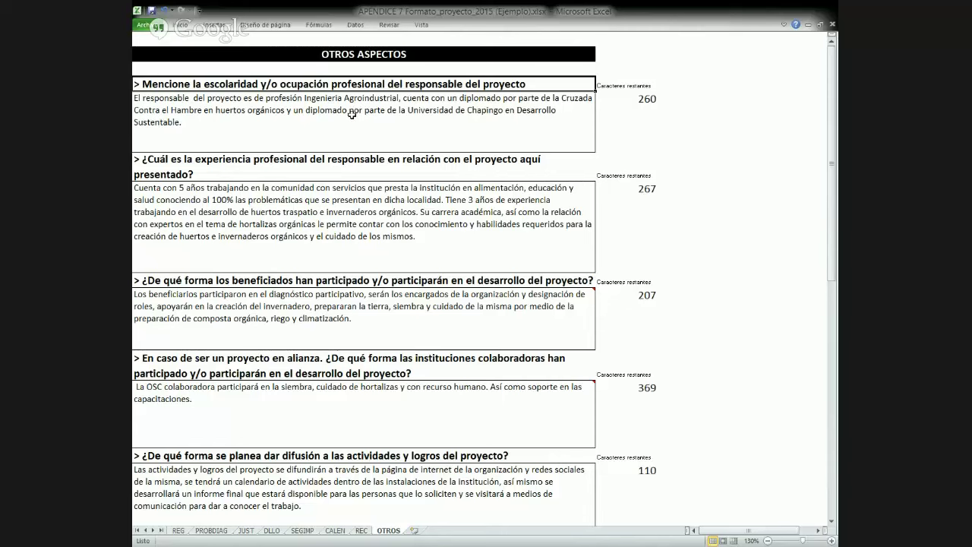
{"action": "left_click", "coordinate": [352, 115]}
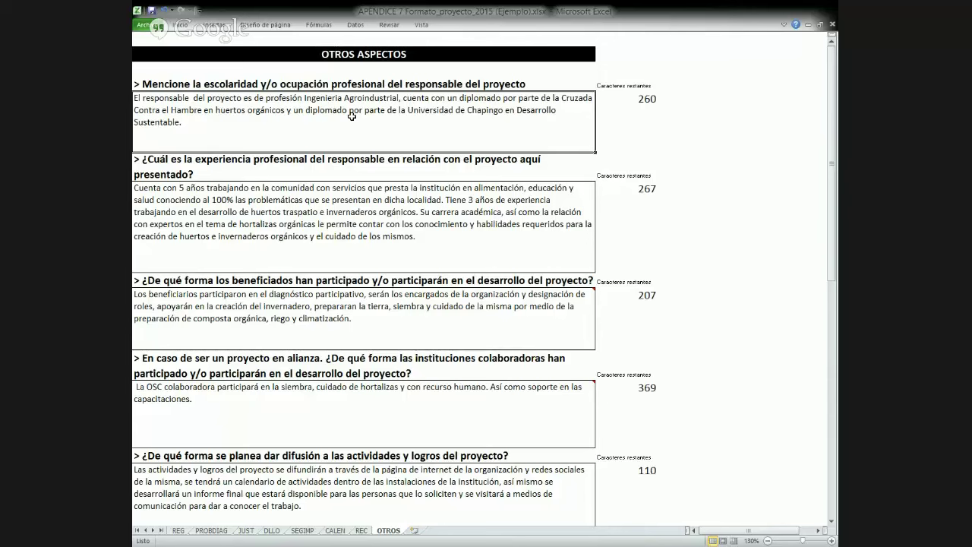
{"action": "left_click", "coordinate": [333, 158]}
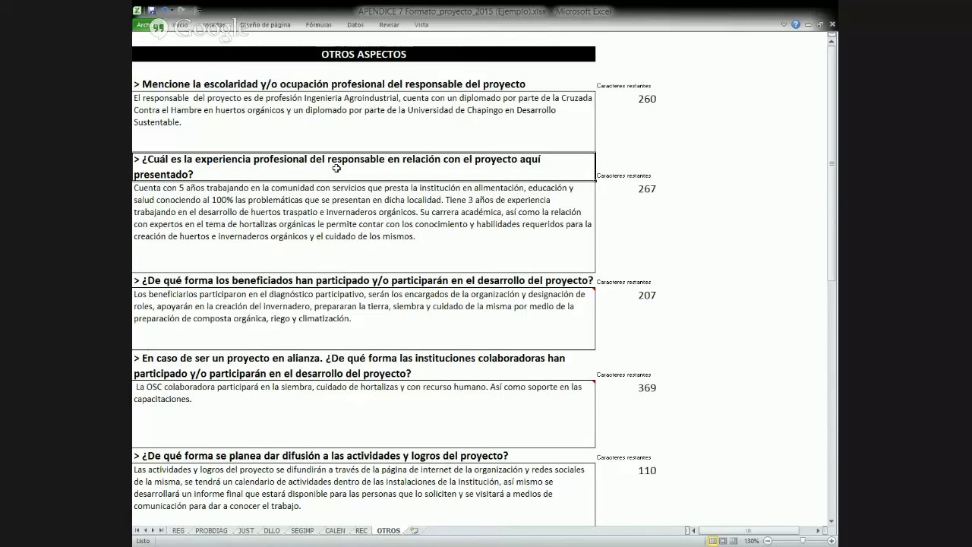
{"action": "left_click", "coordinate": [337, 194]}
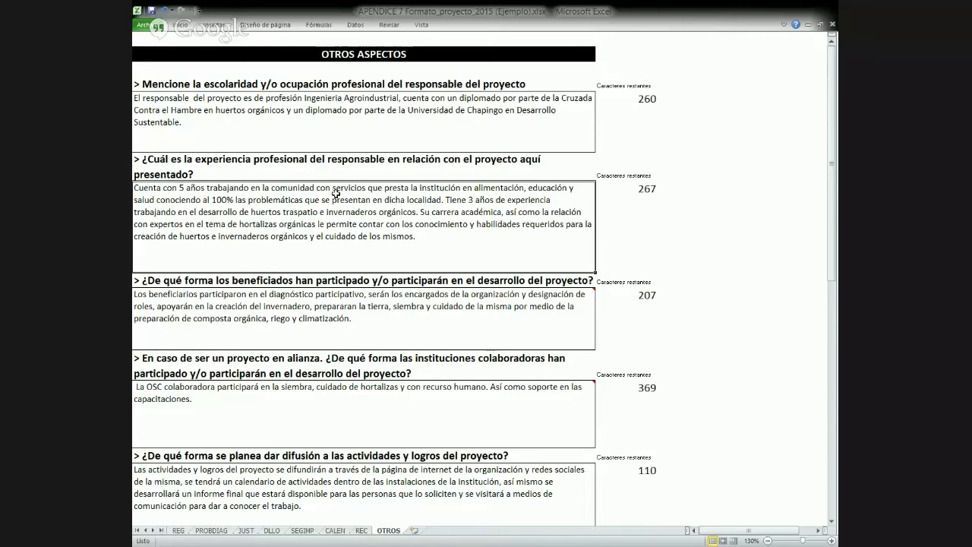
Examine the question on how beneficiaries have participated or will participate in the project, including its guidance note and example answer
{"action": "scroll", "coordinate": [336, 194], "scroll_direction": "down", "scroll_amount": 1}
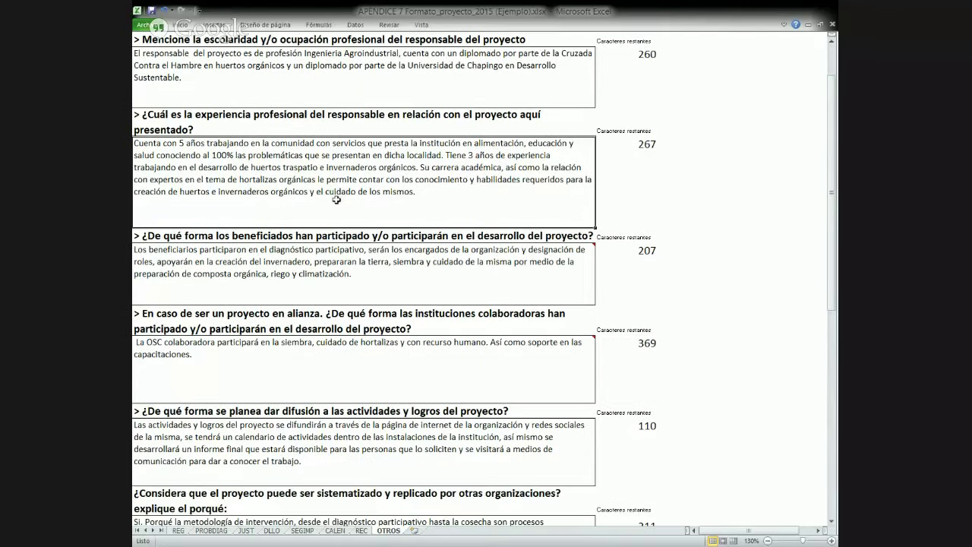
{"action": "scroll", "coordinate": [335, 199], "scroll_direction": "down", "scroll_amount": 1}
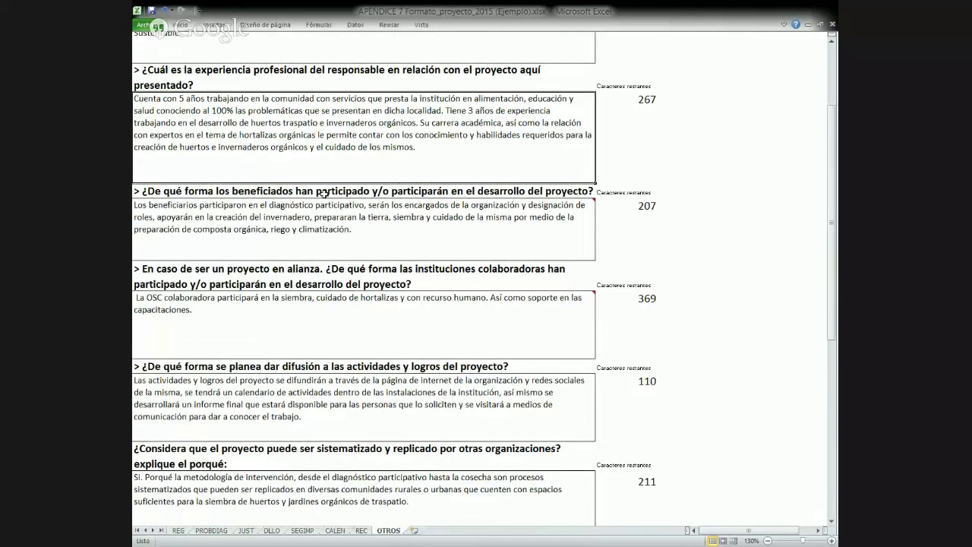
{"action": "left_click", "coordinate": [323, 193]}
{"action": "mouse_move", "coordinate": [321, 211]}
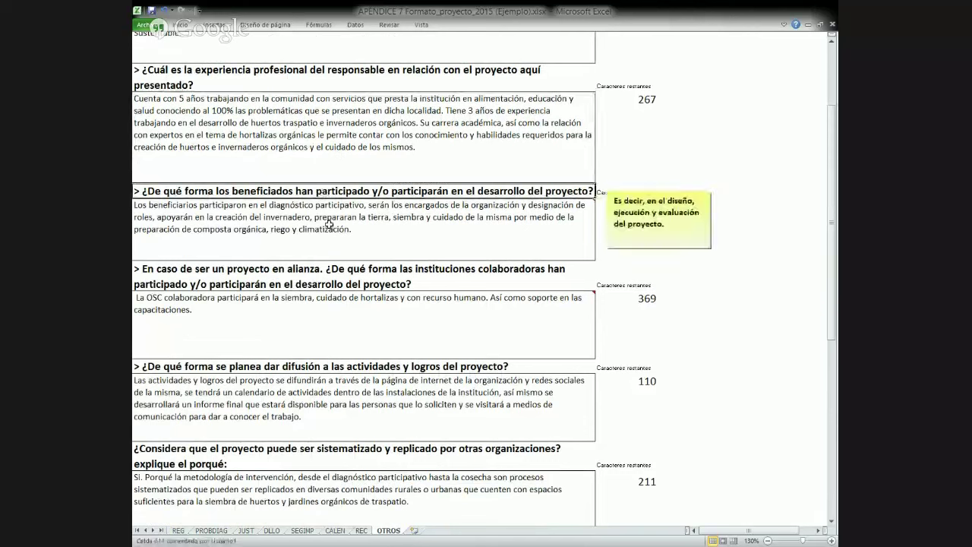